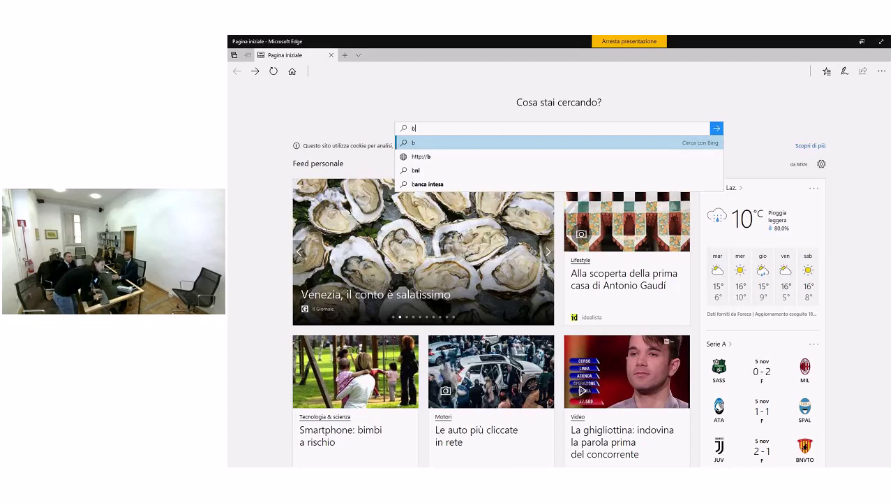
Go to bluemix.net, which redirects to the IBM Cloud home page
type("luemix")
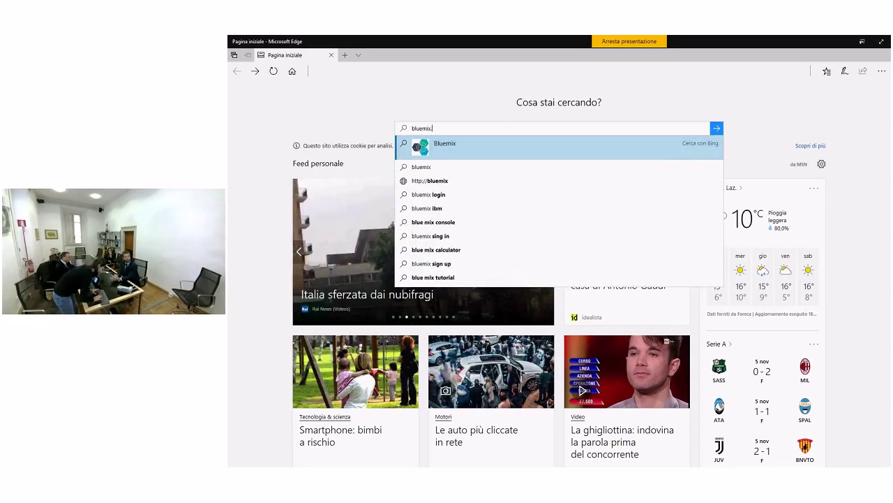
type(".net")
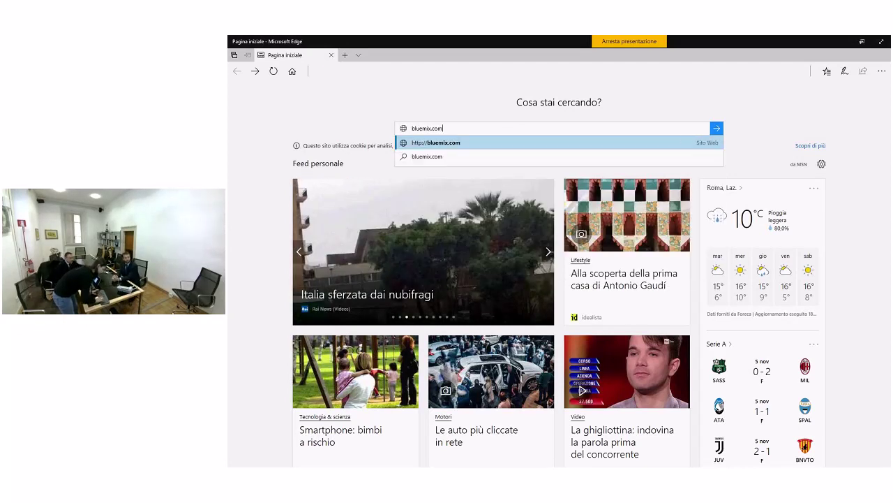
key("Return")
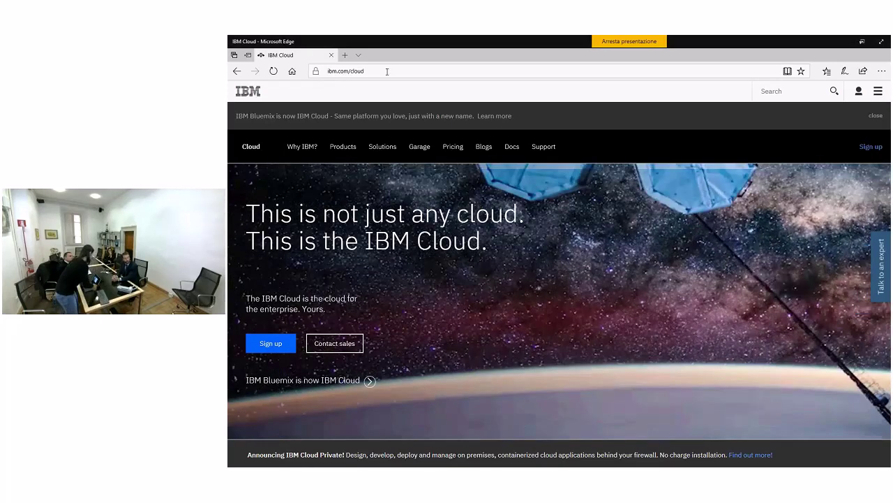
Search for 'catalog bluemix' and open the IBM Bluemix catalog result
left_click(386, 72)
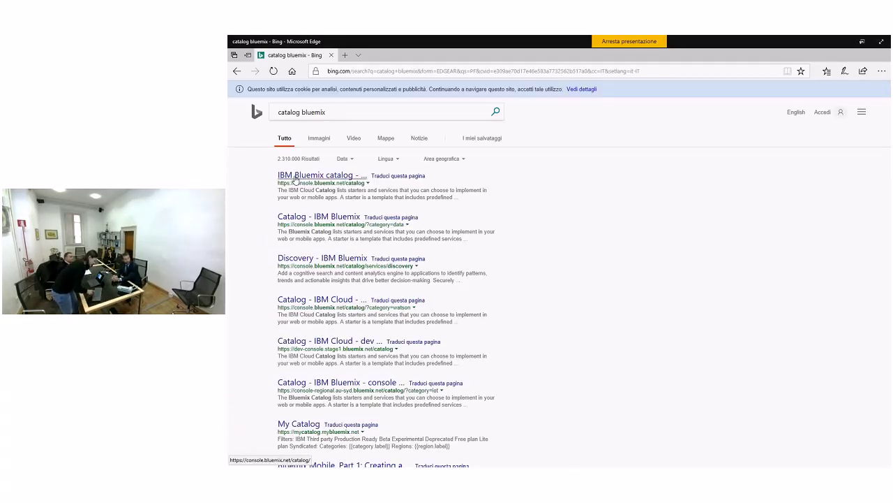
left_click(296, 178)
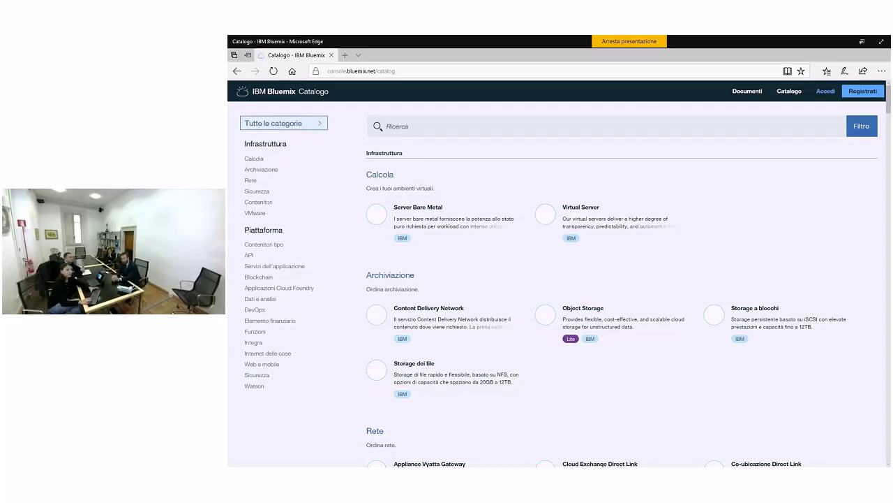
On the IBM Cloud sign-in page, submit the account's IBMid e-mail address
left_click(824, 91)
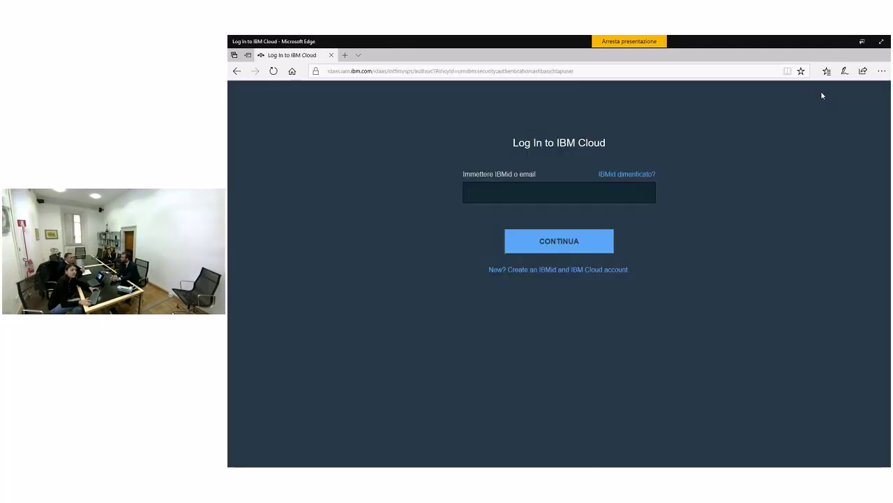
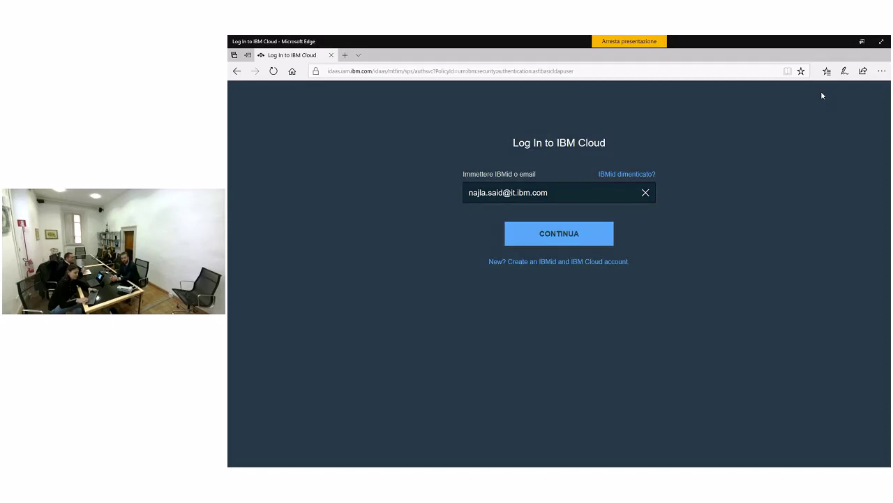
key("Return")
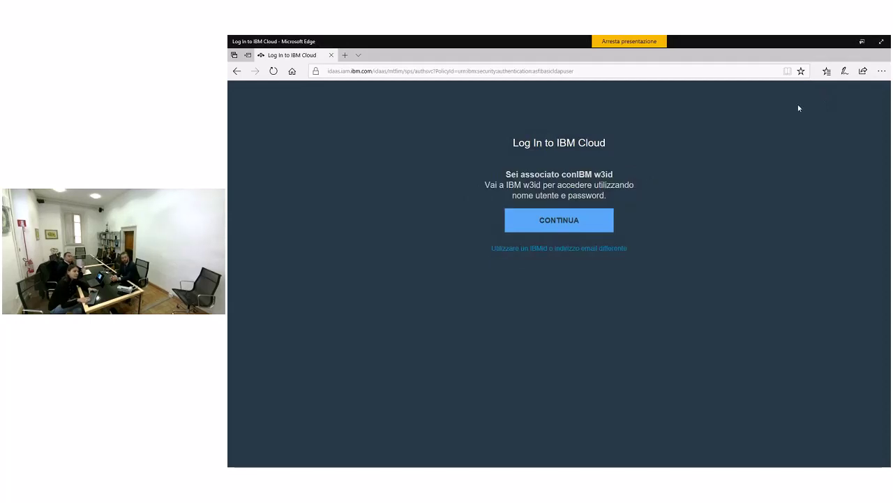
Continue to IBM w3id and sign in with the work e-mail and account password
left_click(586, 219)
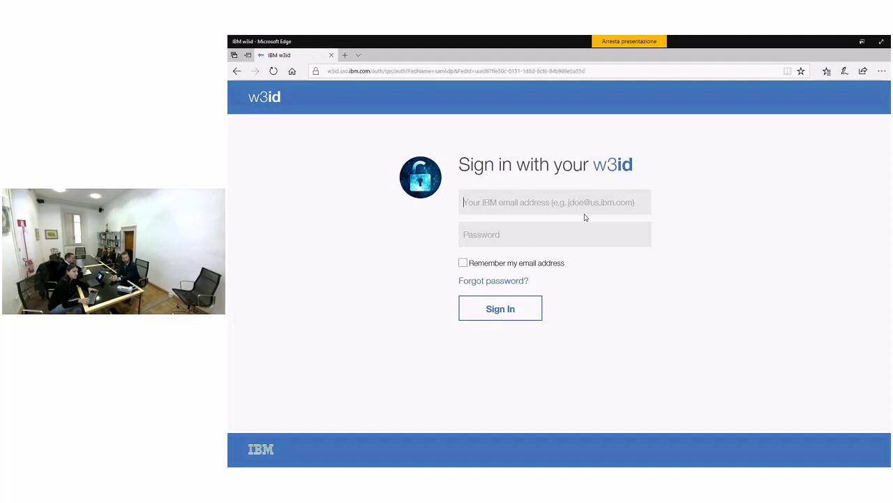
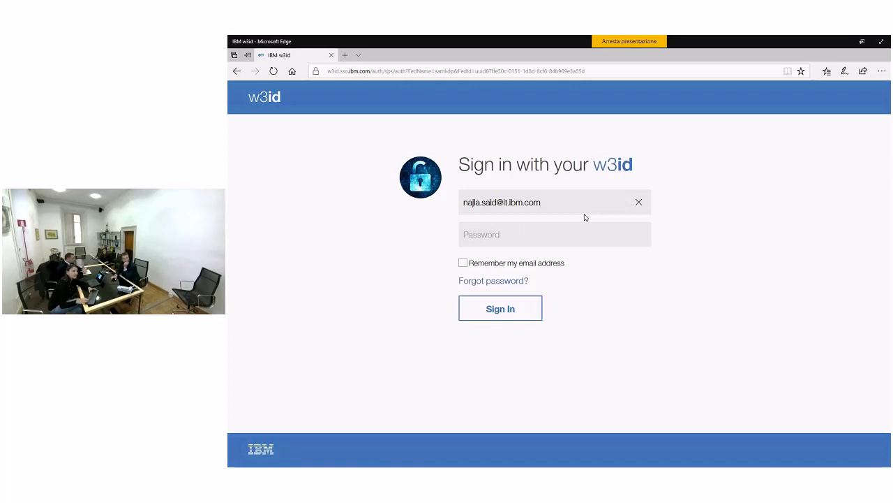
key("Tab")
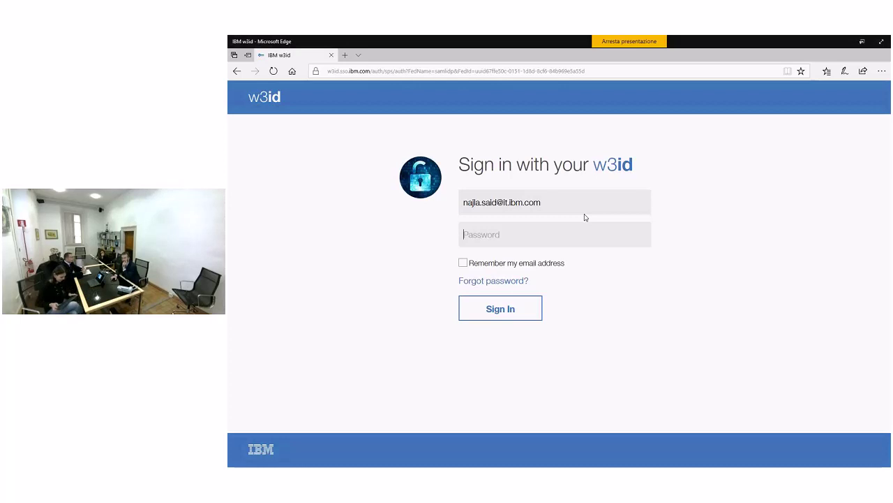
type("••••••••••••")
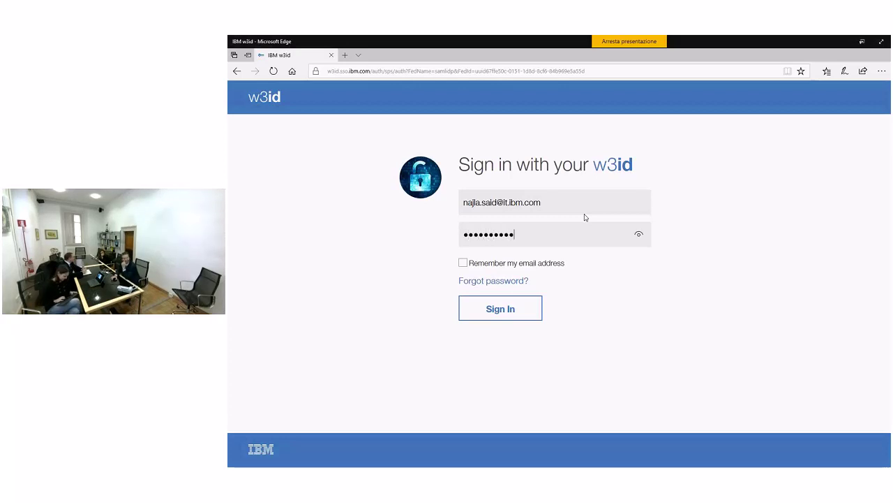
key("Return")
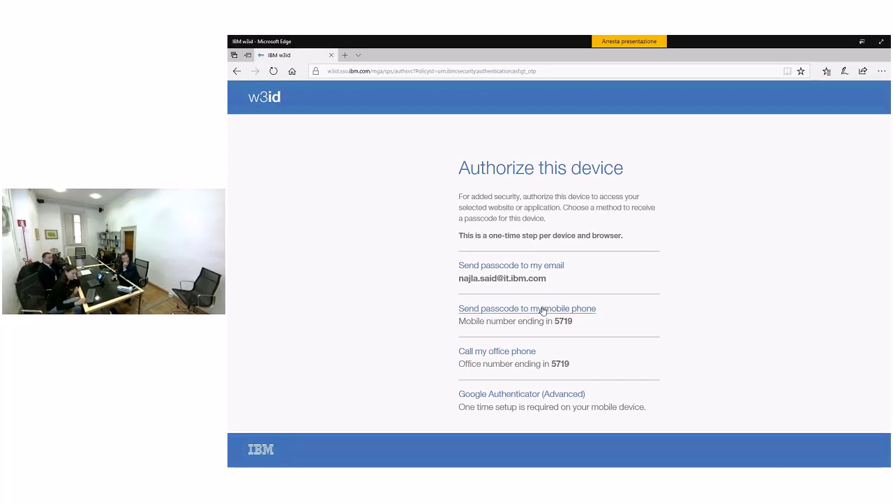
Get a passcode by SMS and submit the received code to authorize the device
left_click(543, 310)
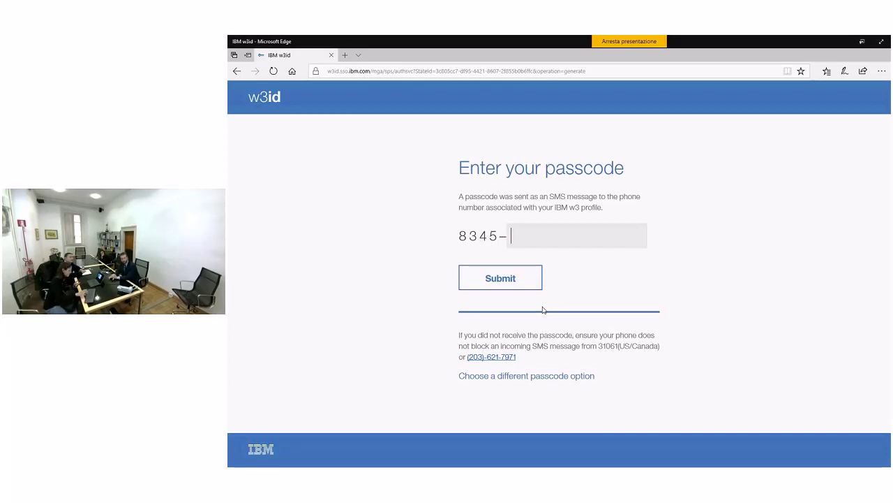
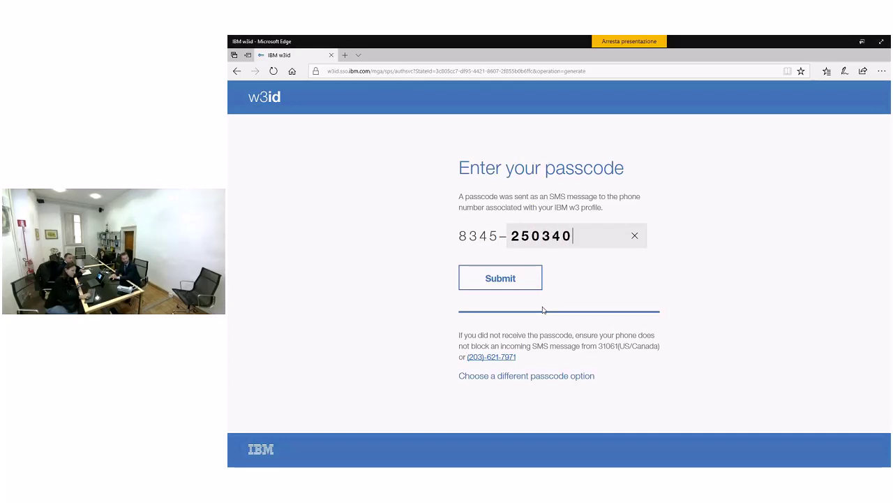
left_click(498, 279)
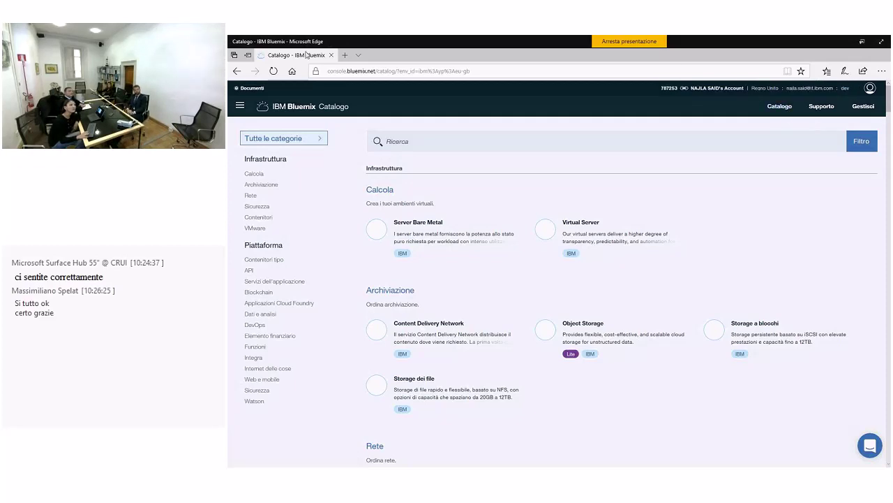
Open the Bluemix Dashboard and dismiss the yellow data-loading error banner
left_click(298, 107)
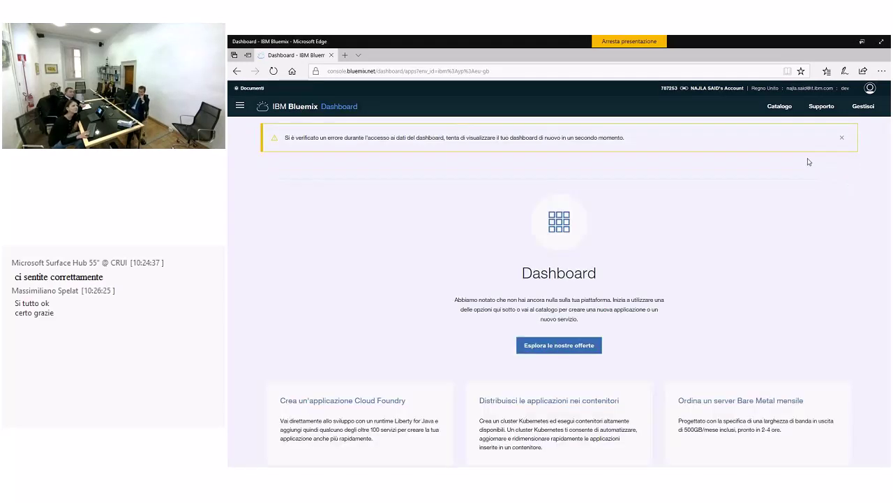
left_click(842, 138)
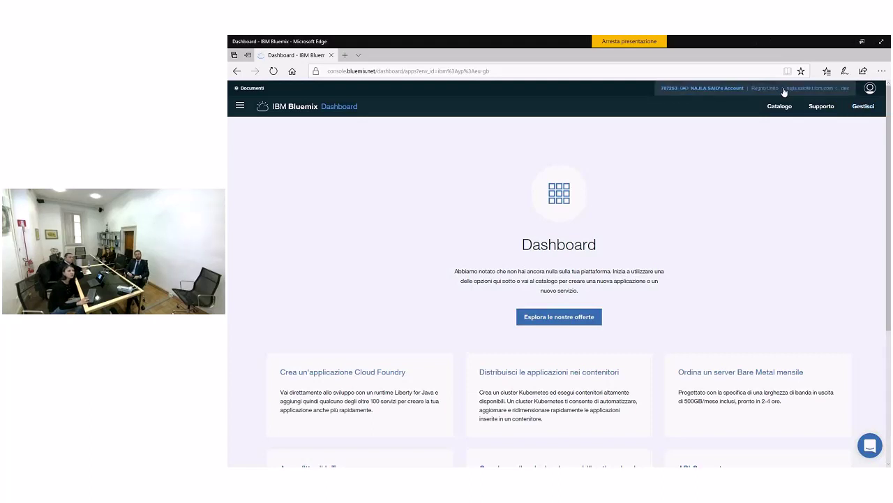
Browse the Account, Fatturazione e utilizzo and Sicurezza management options, then show the Supporto menu
left_click(869, 109)
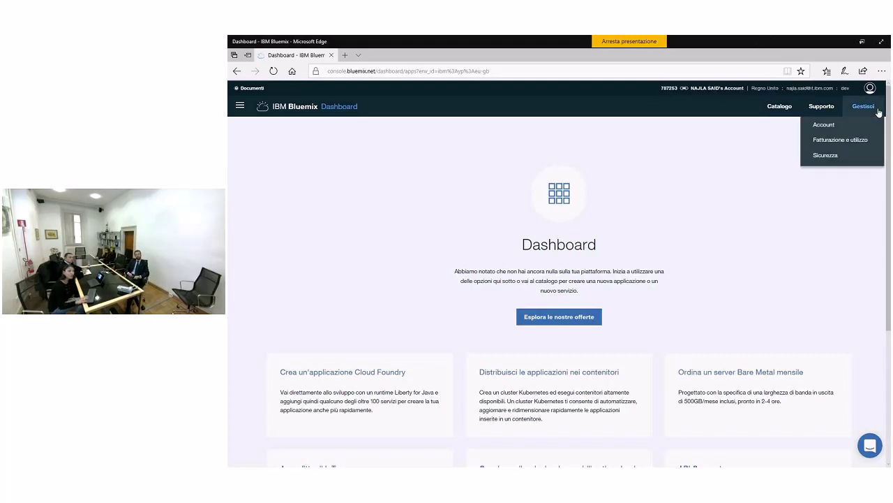
mouse_move(810, 129)
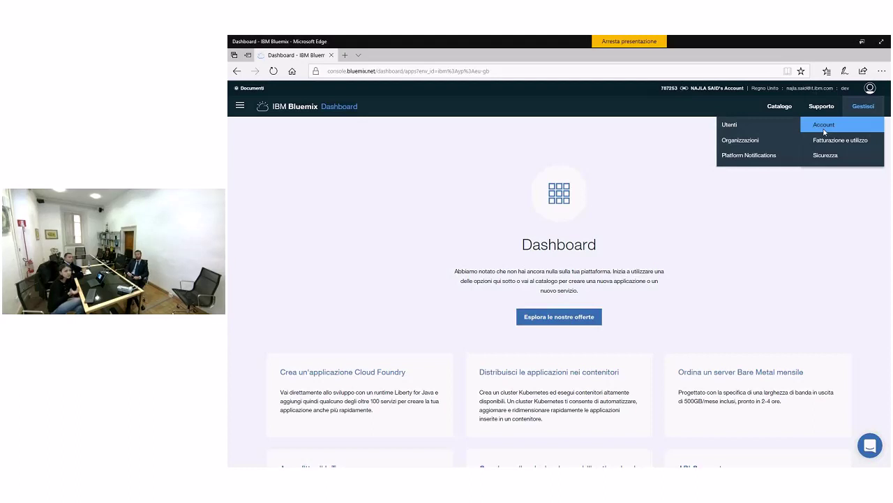
mouse_move(824, 145)
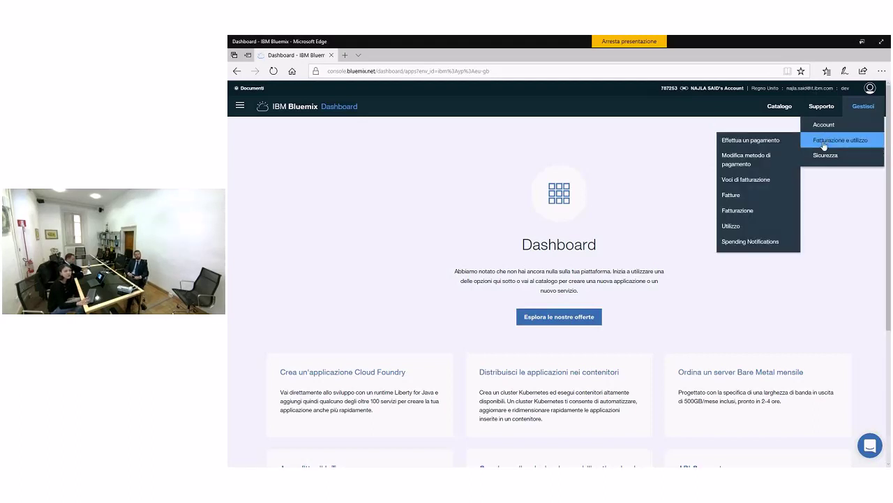
mouse_move(822, 160)
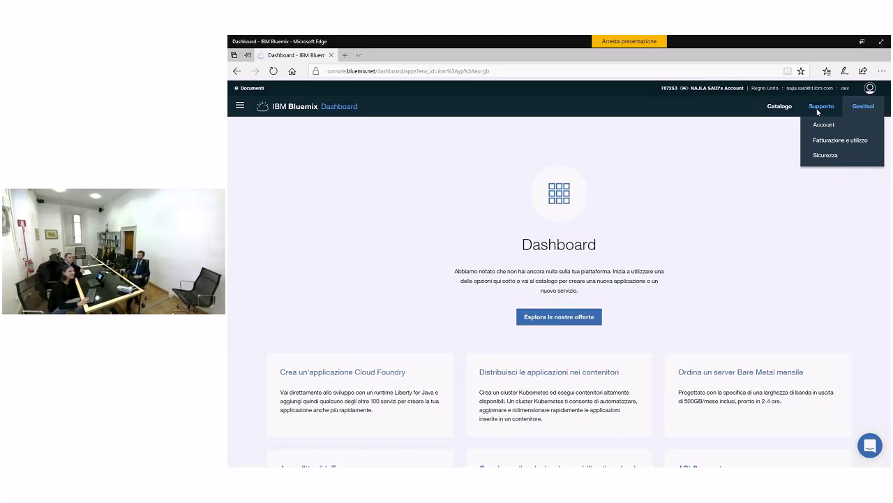
left_click(818, 109)
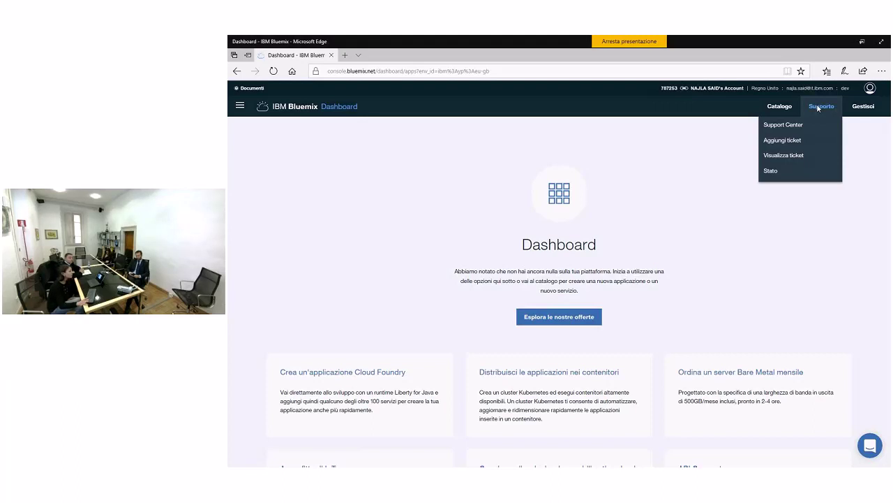
Open the Catalogo from the dashboard's top navigation bar
left_click(779, 108)
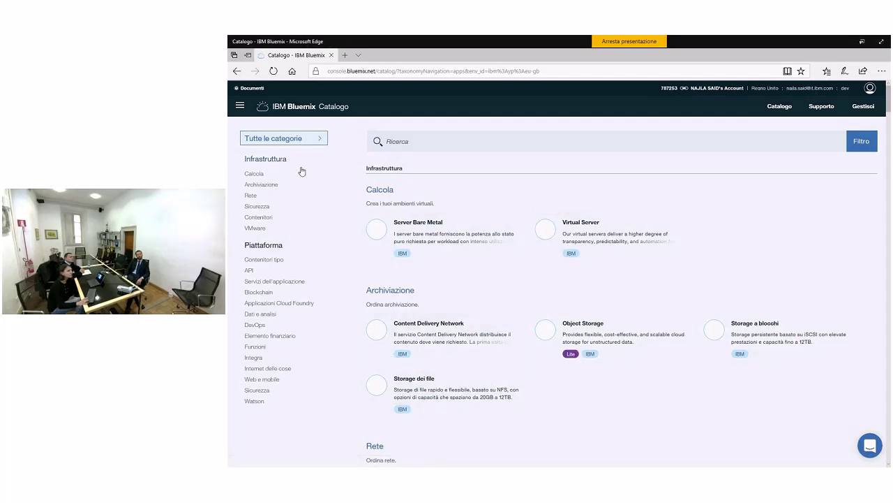
Filter the catalogue by Sicurezza, then VMware, and open the Soluzioni VMware card
left_click(253, 205)
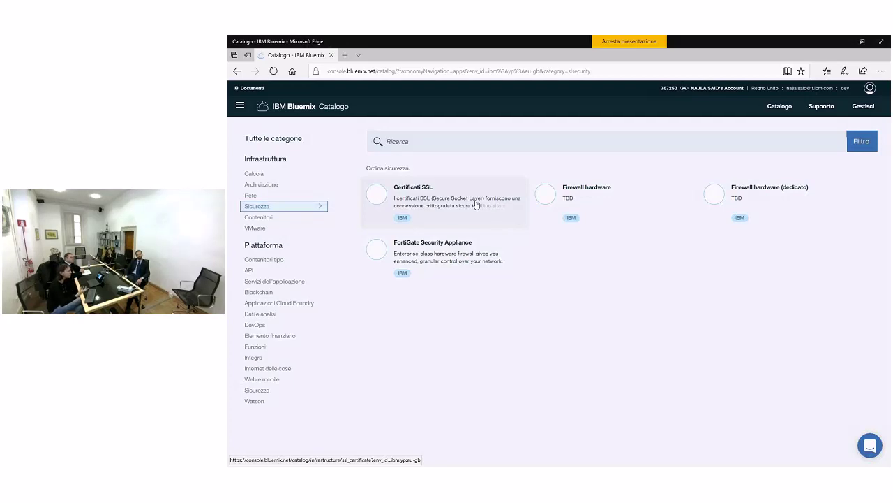
left_click(259, 228)
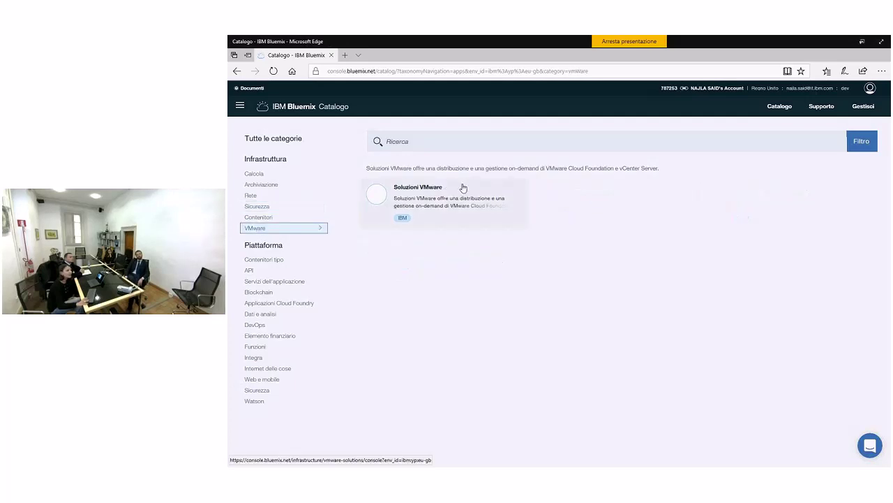
left_click(439, 195)
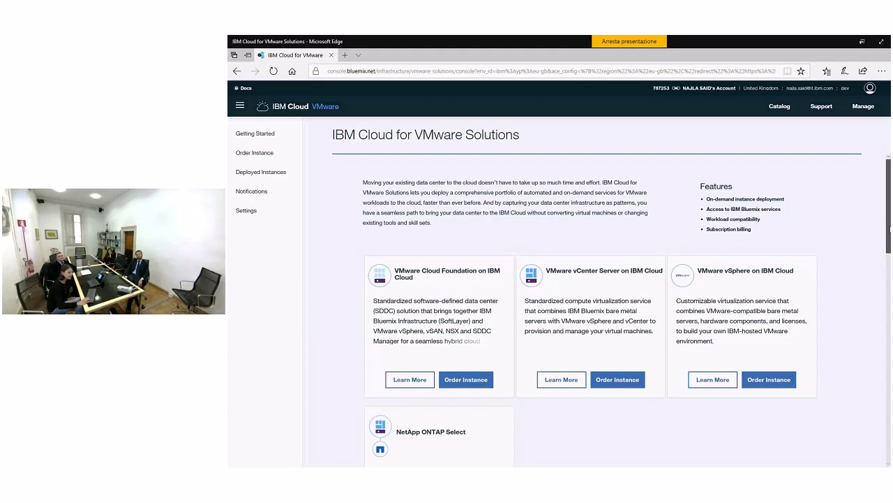
Scroll down to the Fortinet, F5, Veeam and Zerto add-on service cards
left_click_drag(889, 228, 886, 273)
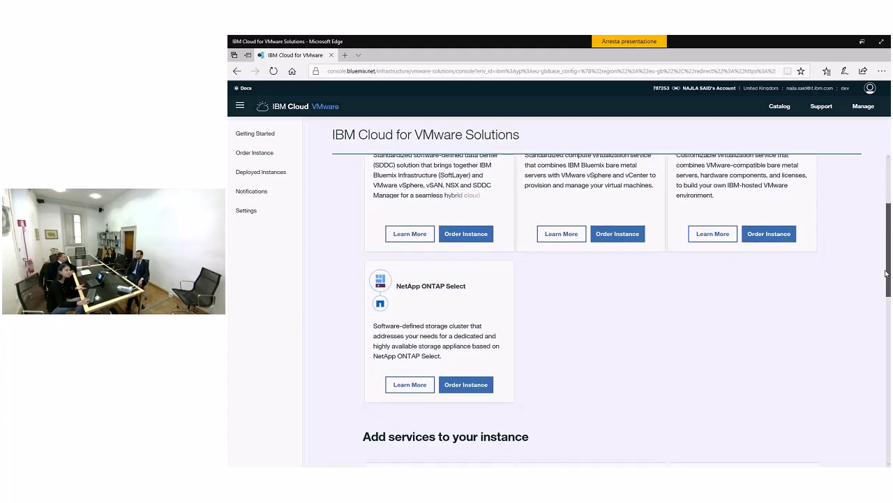
left_click_drag(886, 273, 878, 333)
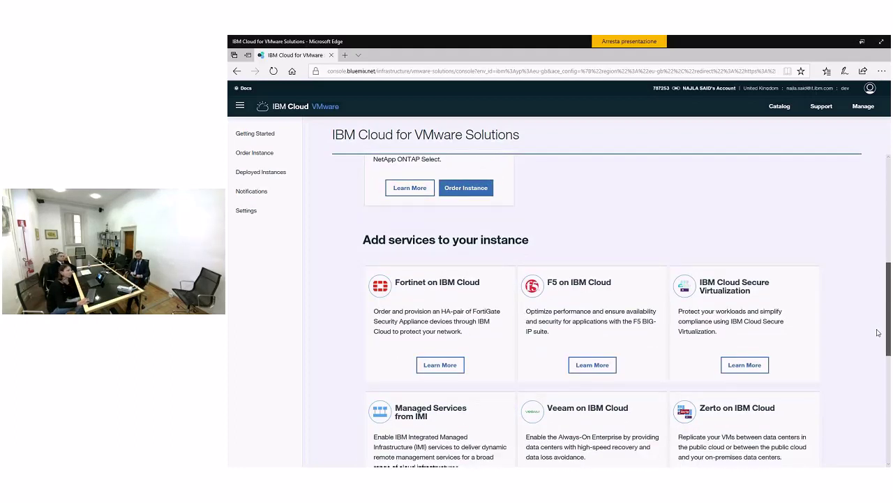
left_click_drag(879, 332, 872, 361)
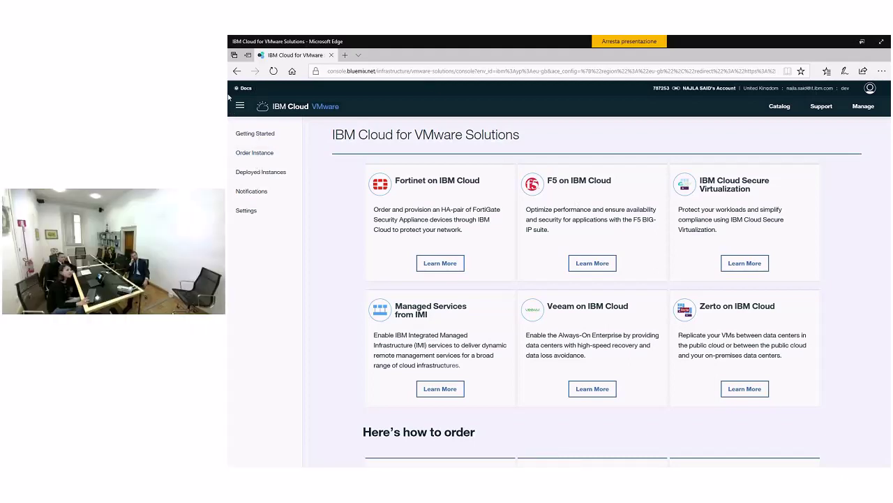
Go back to the catalogue and browse the API, Blockchain and Dati e analisi categories
left_click(238, 72)
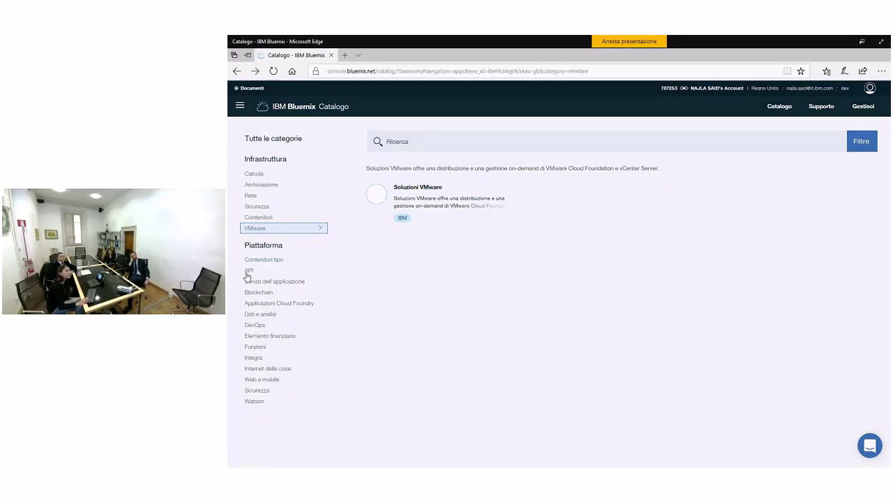
left_click(249, 272)
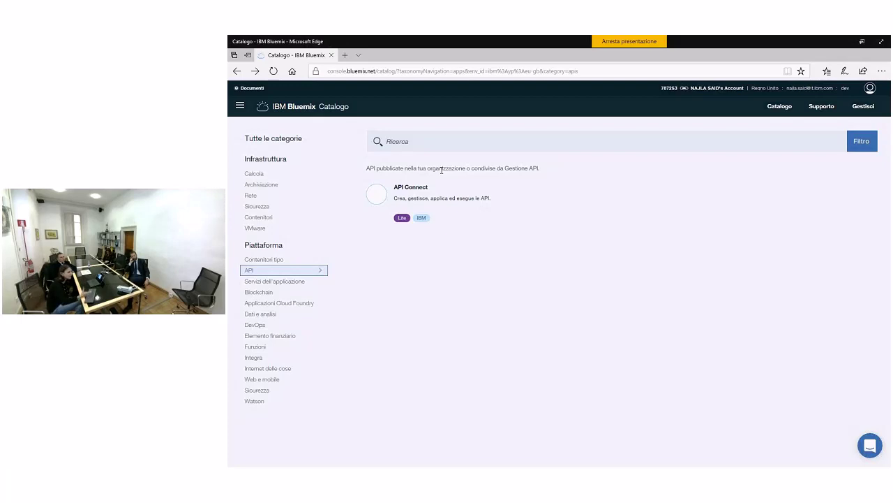
left_click(262, 293)
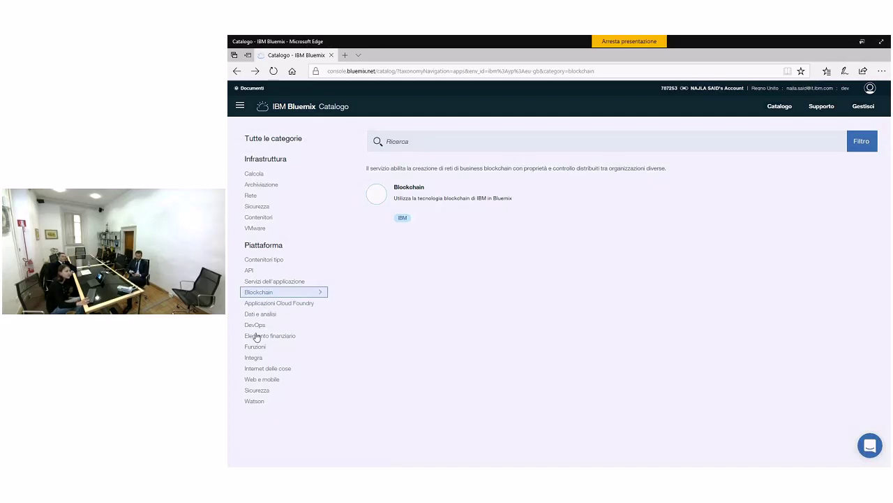
left_click(253, 316)
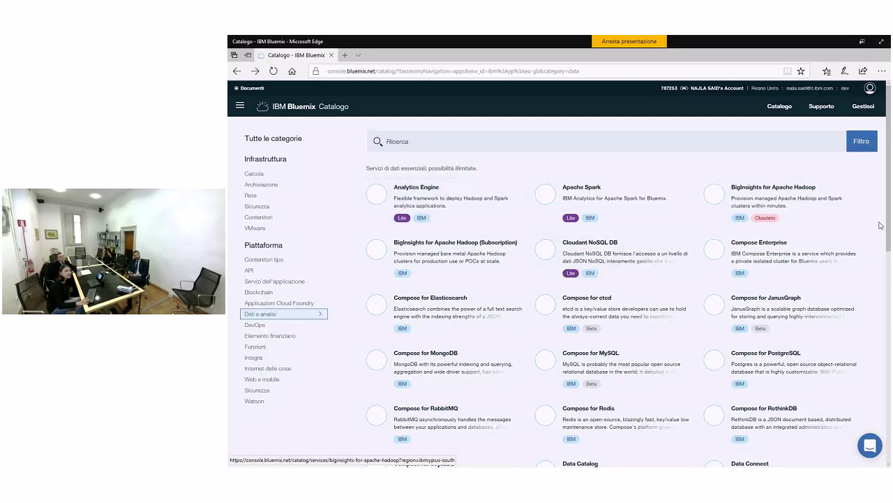
Scroll through the Dati e analisi services, then list the Watson services
left_click_drag(889, 225, 856, 406)
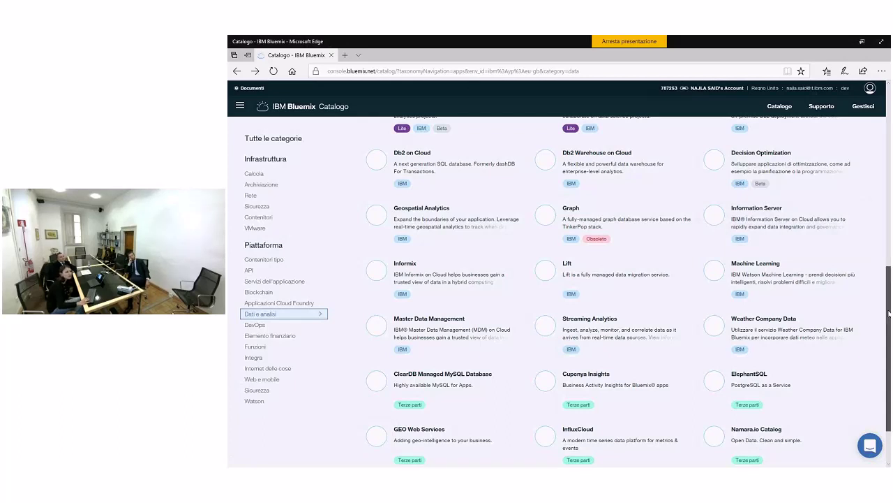
left_click_drag(889, 314, 889, 326)
scroll(611, 286, "down", 1)
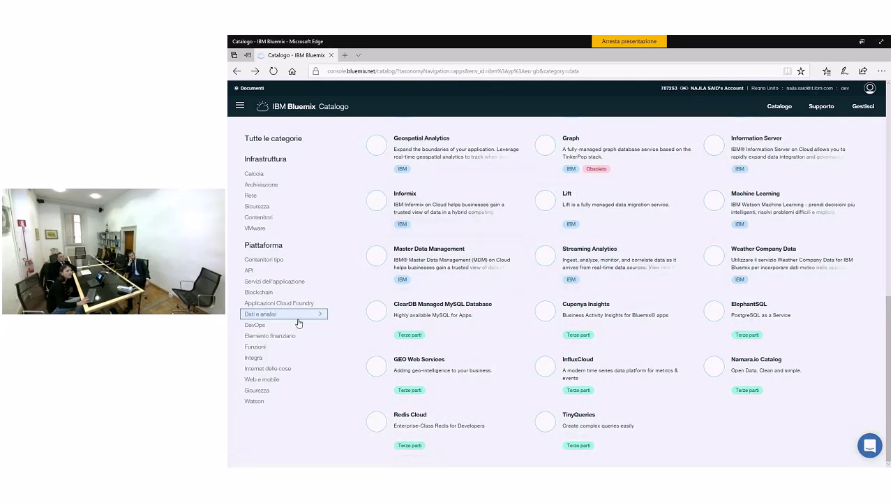
left_click(255, 403)
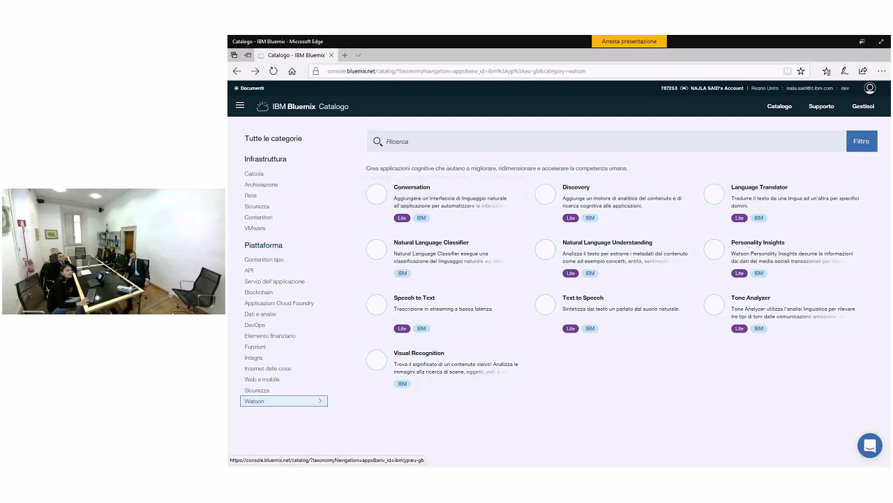
Go to the empty Dashboard, then reopen the catalogue via 'Esplora le nostre offerte'
left_click(295, 113)
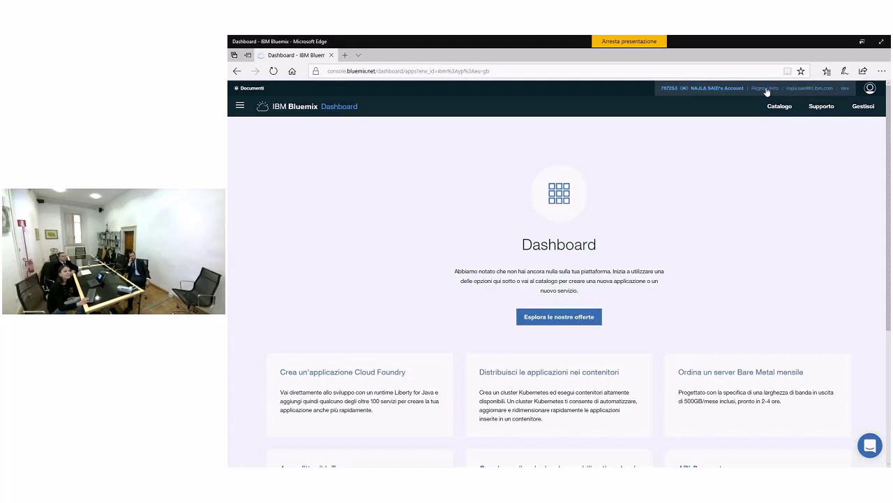
left_click(580, 319)
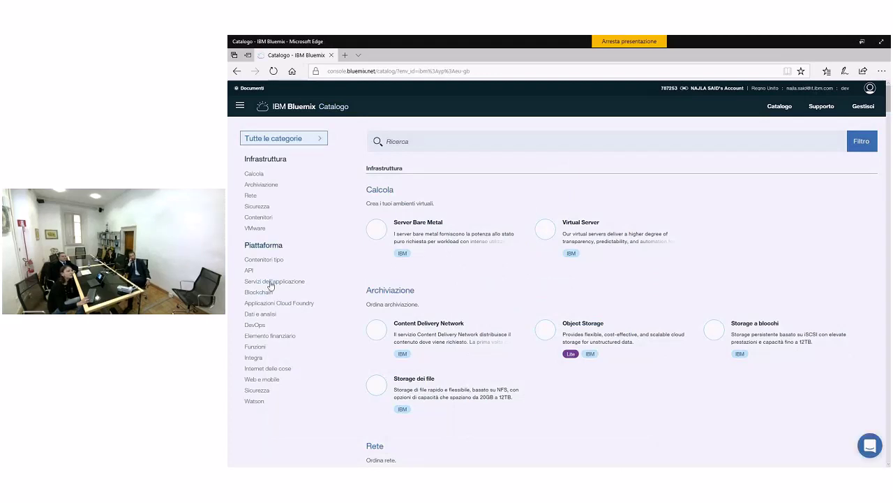
List the starter boilerplates under 'Contenitori tipo'
left_click(265, 261)
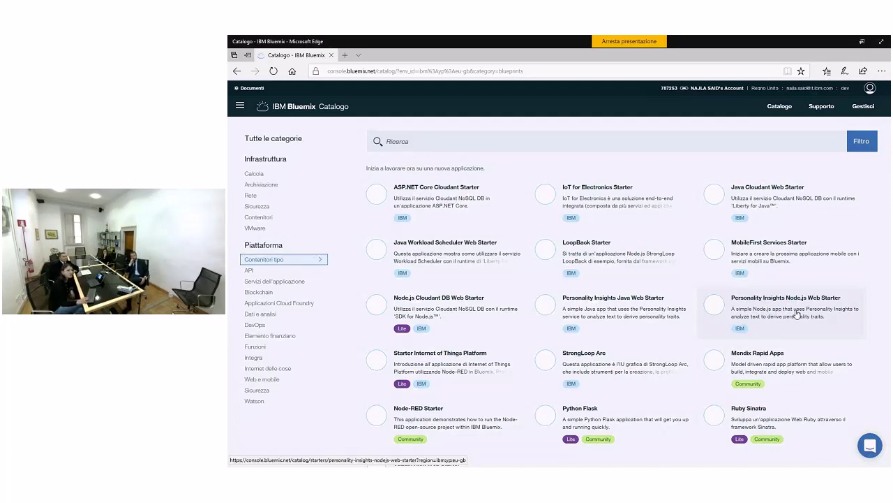
Open the Personality Insights Node.js Web Starter form, entering then clearing the name 'app_test'
left_click(796, 314)
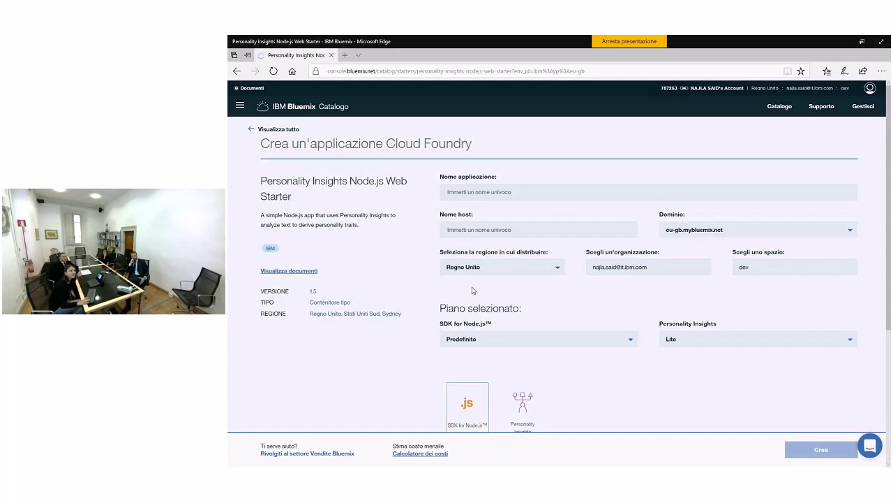
left_click(484, 192)
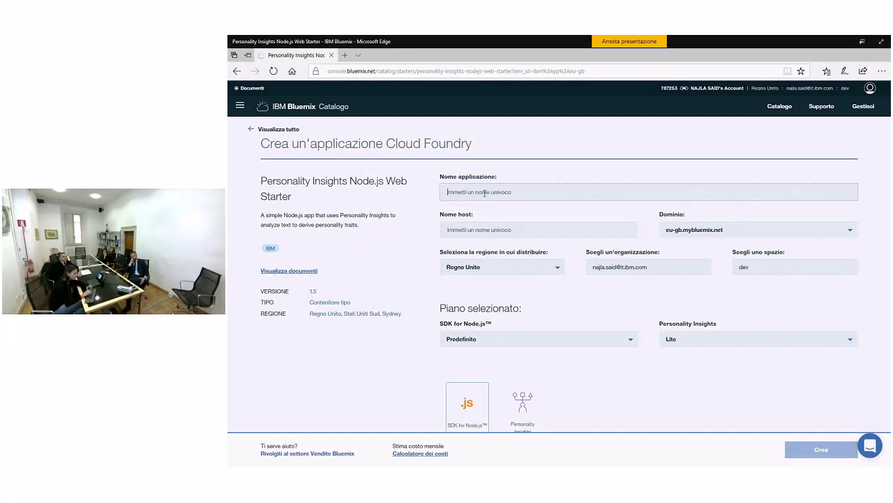
type("app_")
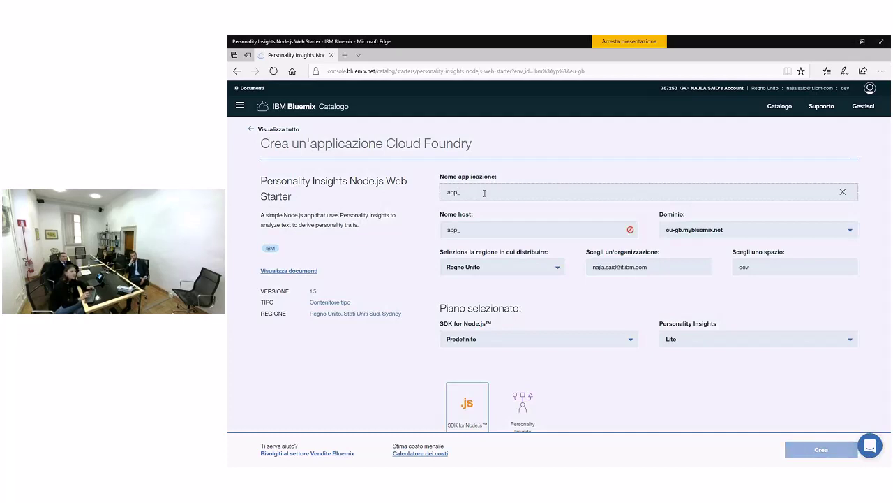
type("test")
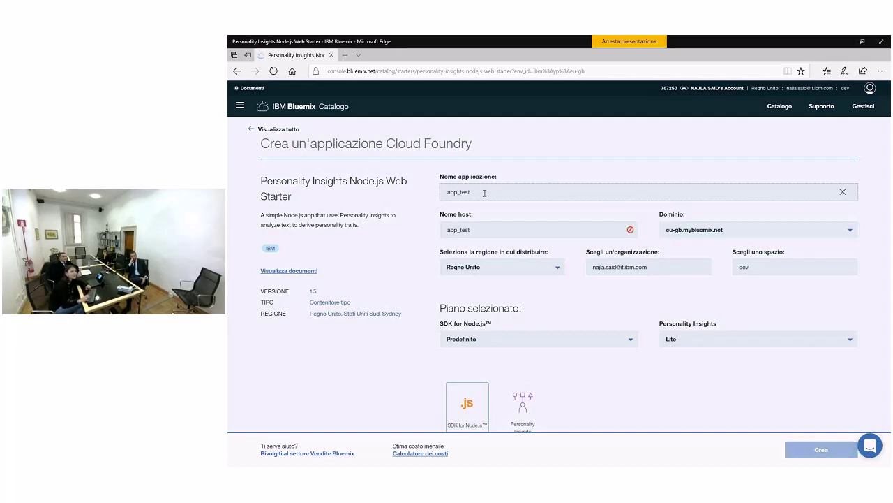
key("ctrl+a")
key("BackSpace")
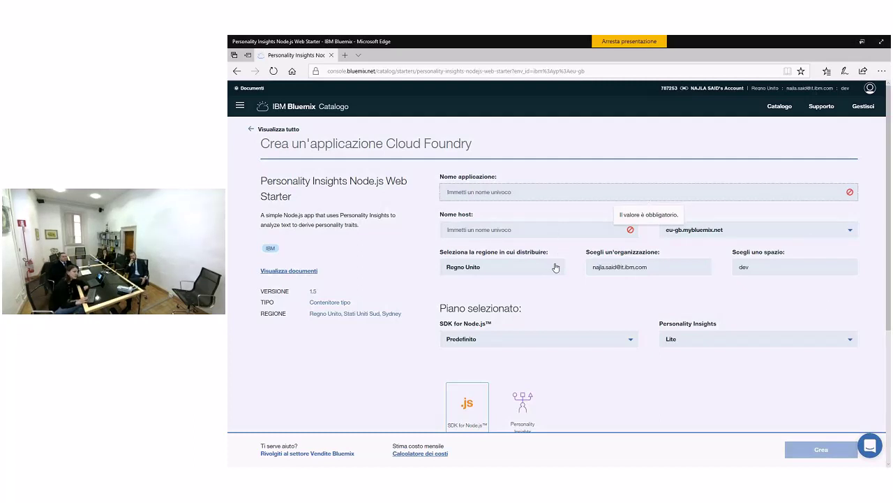
Keep the Regno Unito region, enter the app name 'na_app', and scroll to the SDK for Node.js plans
left_click(555, 268)
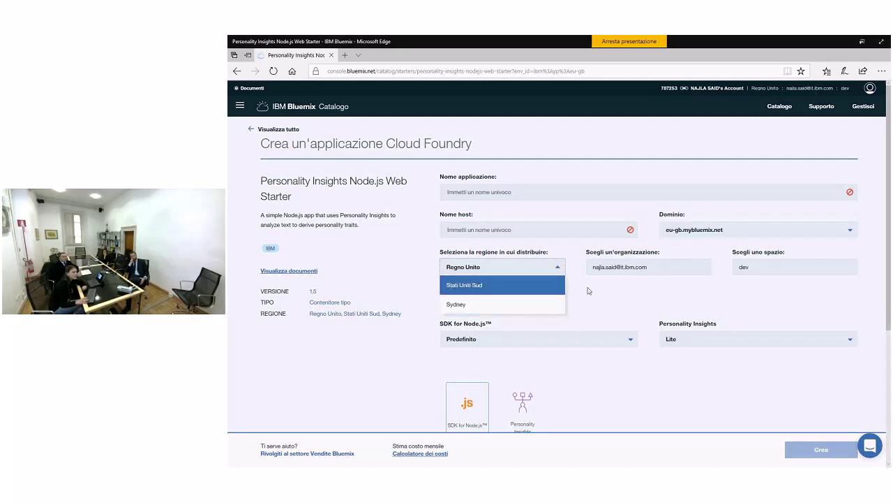
left_click(537, 269)
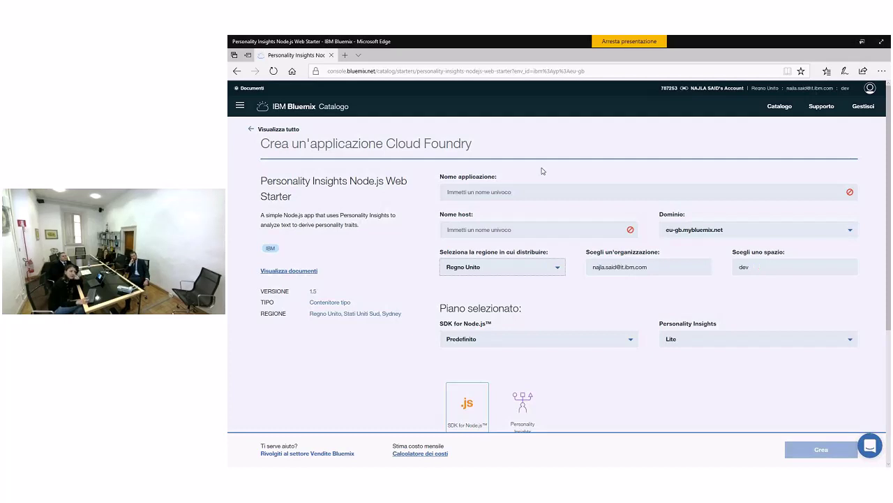
left_click(535, 194)
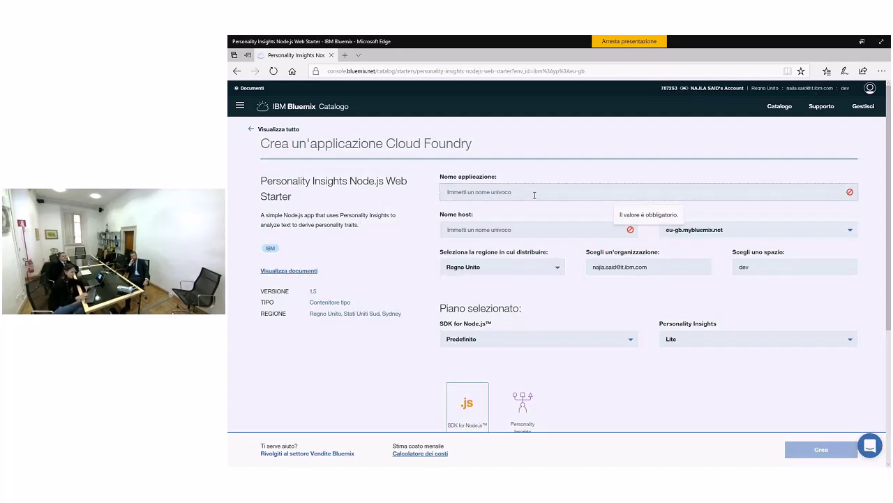
type("na")
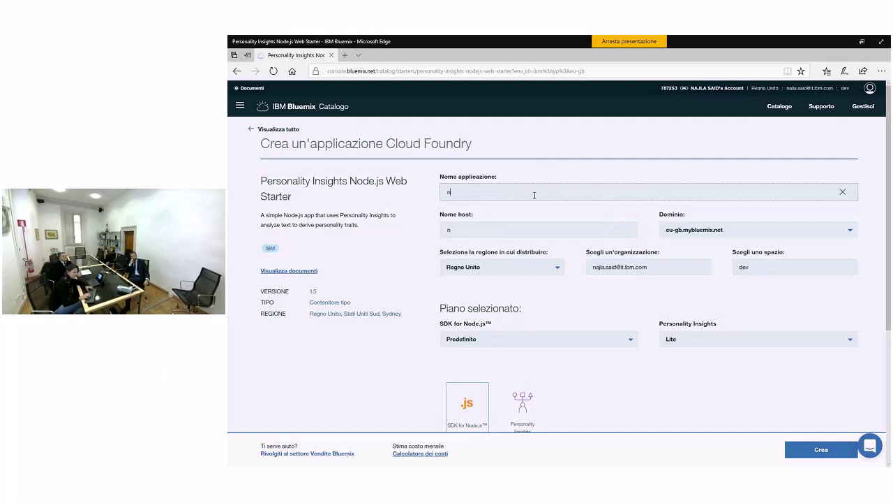
type("_app")
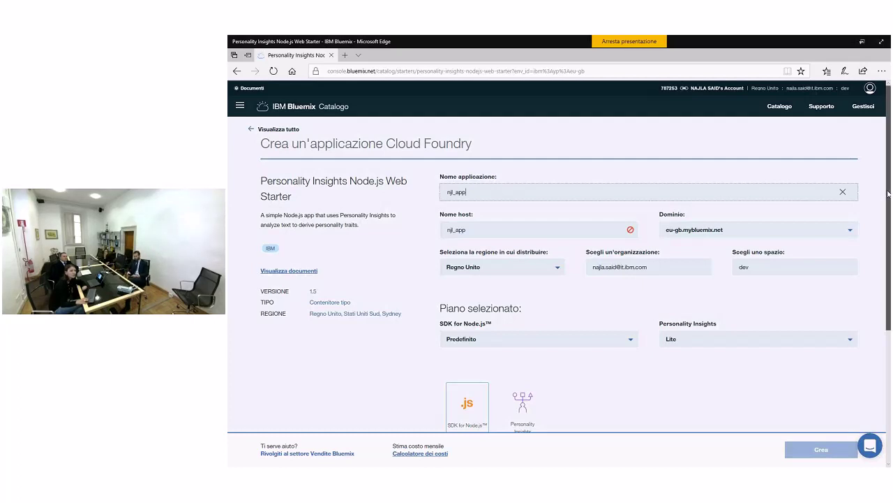
left_click_drag(888, 194, 881, 255)
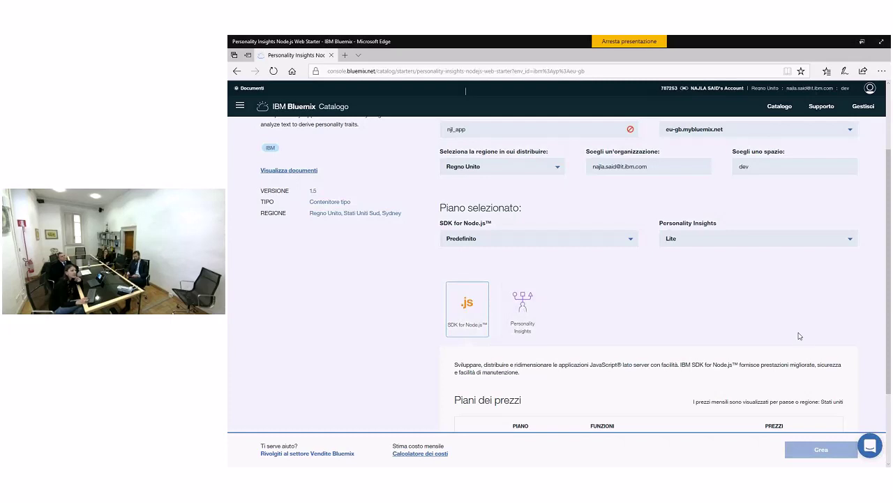
left_click_drag(887, 254, 885, 289)
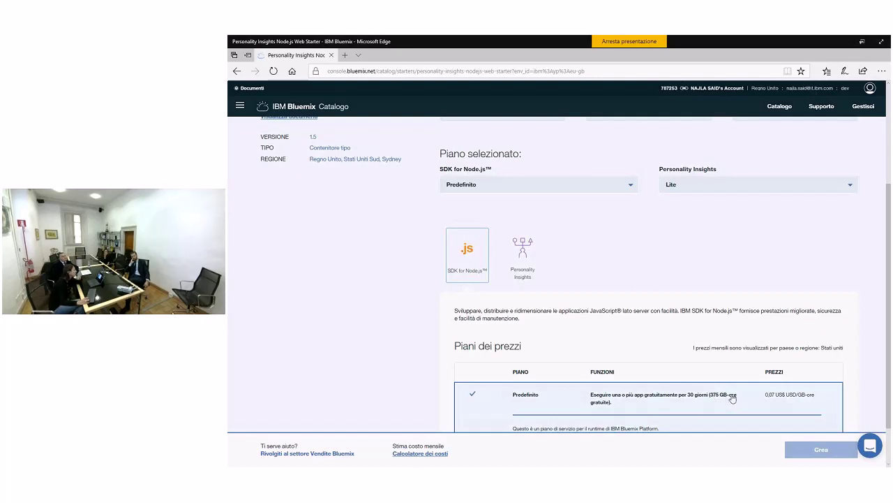
Show Personality Insights' Lite, Con livello and Premium plans, then scroll back to the top
left_click(521, 253)
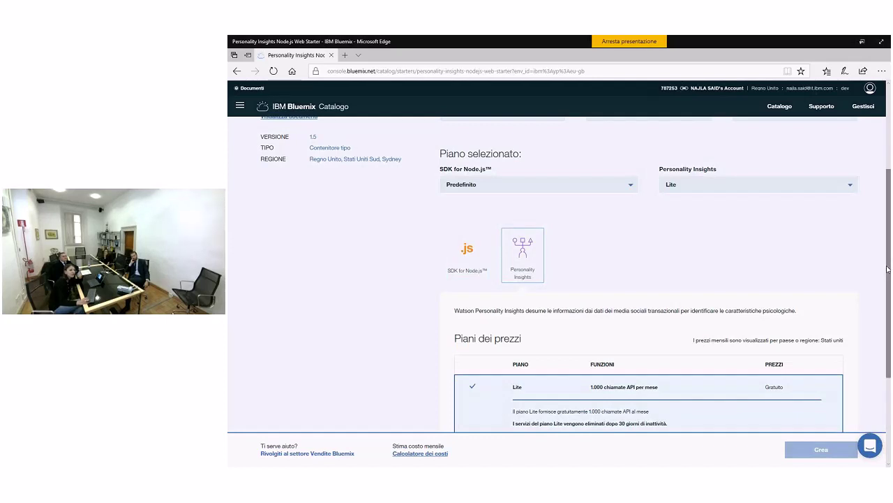
scroll(753, 336, "down", 2)
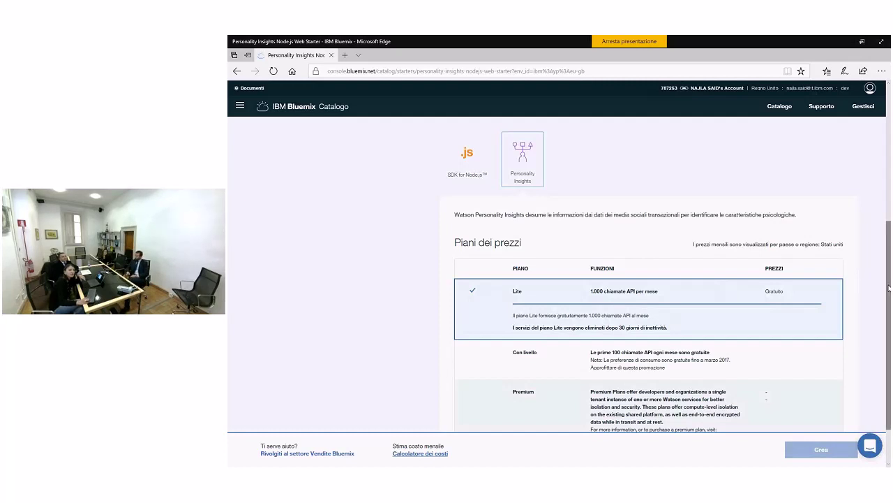
left_click_drag(889, 287, 888, 148)
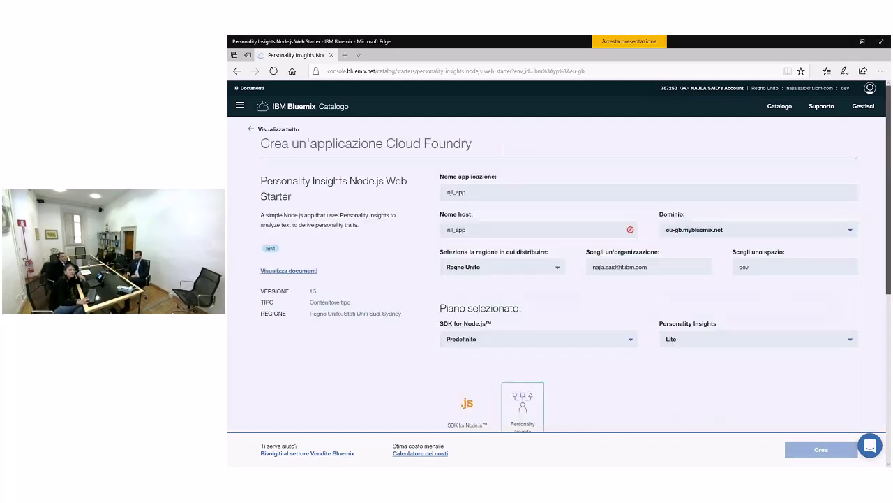
Change the application name from njl_app to testcrui, which also sets the host name
left_click(494, 233)
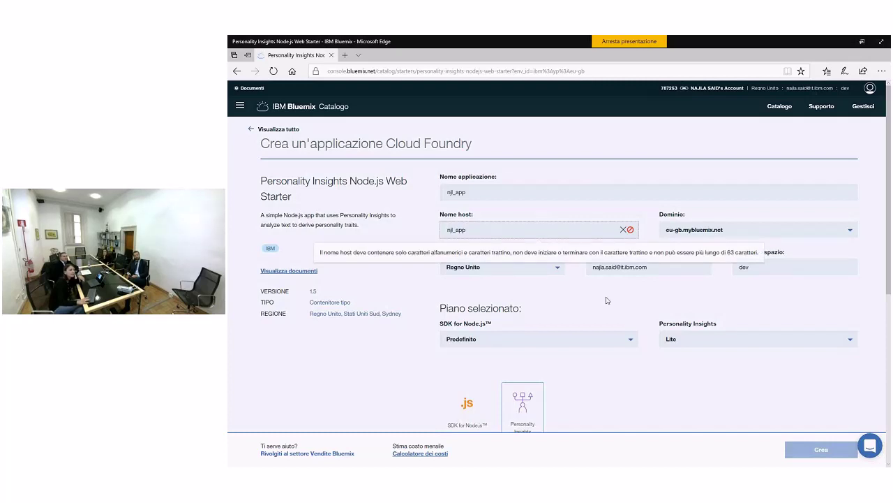
left_click(492, 199)
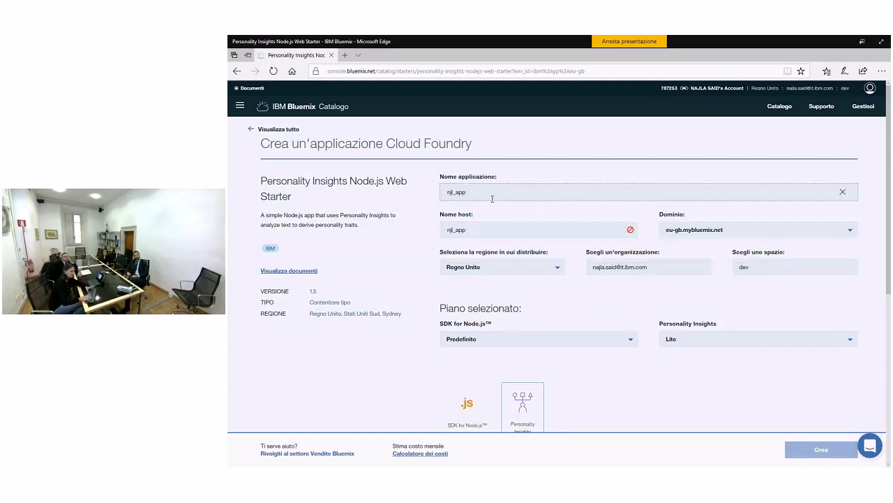
key("BackSpace")
key("BackSpace")
key("BackSpace")
key("BackSpace")
key("BackSpace")
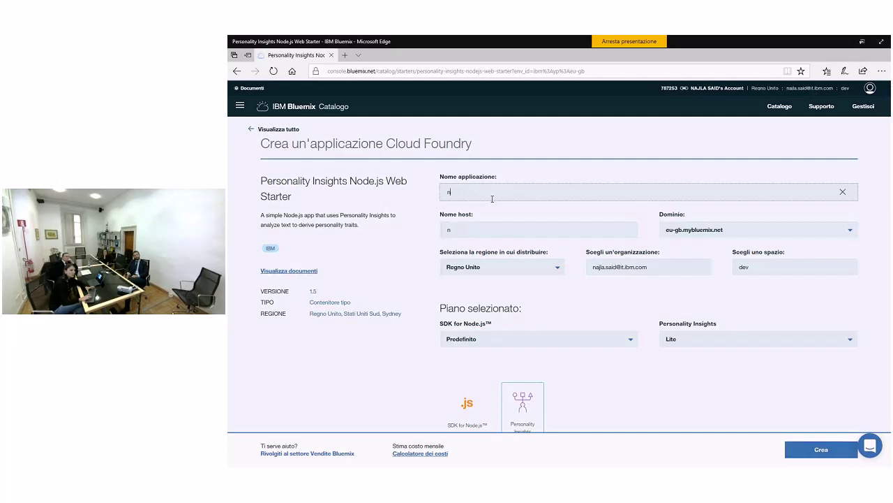
type("test_app")
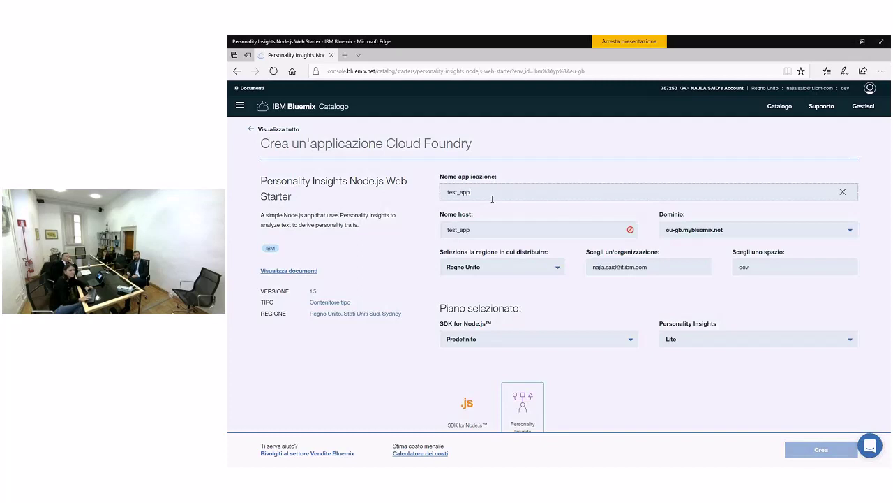
key("BackSpace")
key("BackSpace")
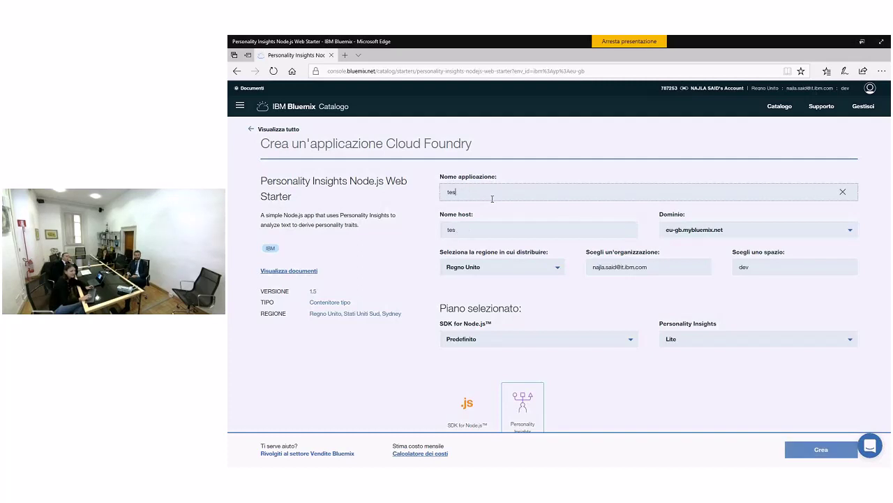
key("BackSpace")
key("BackSpace")
type("est")
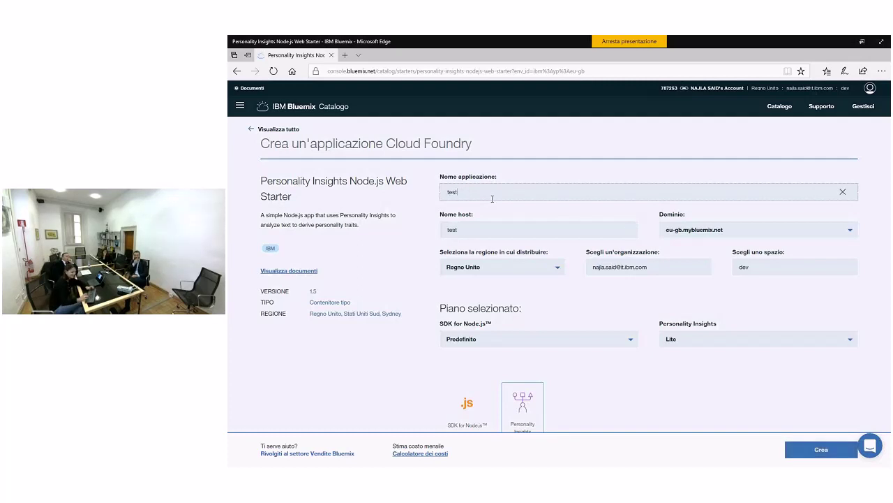
type("_crui")
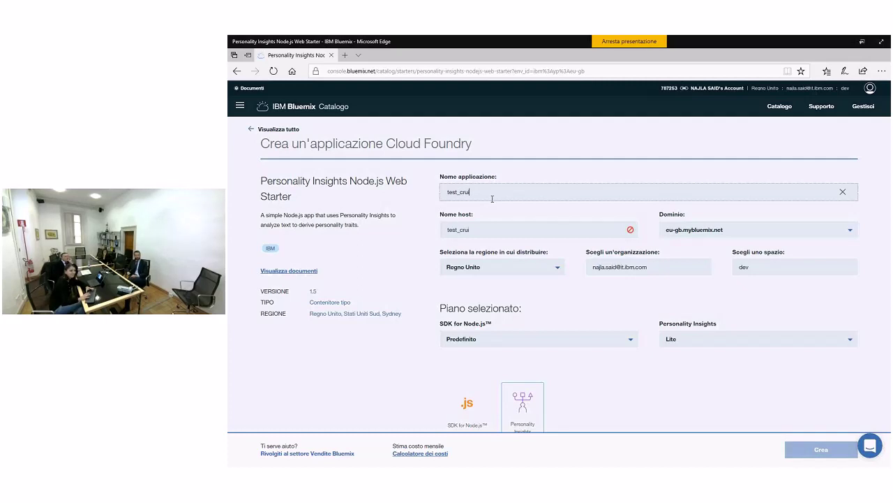
key("BackSpace")
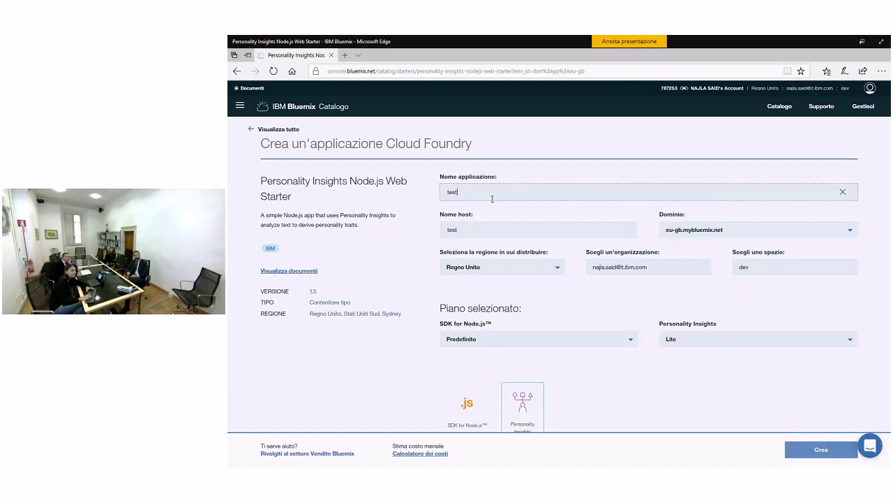
type("crui")
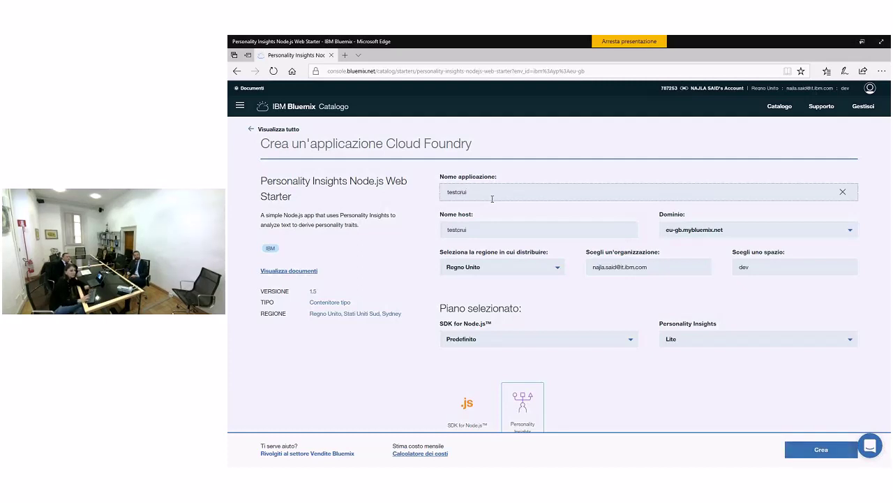
Create the testcrui app and scroll through its CLI download and deployment instructions
left_click(792, 455)
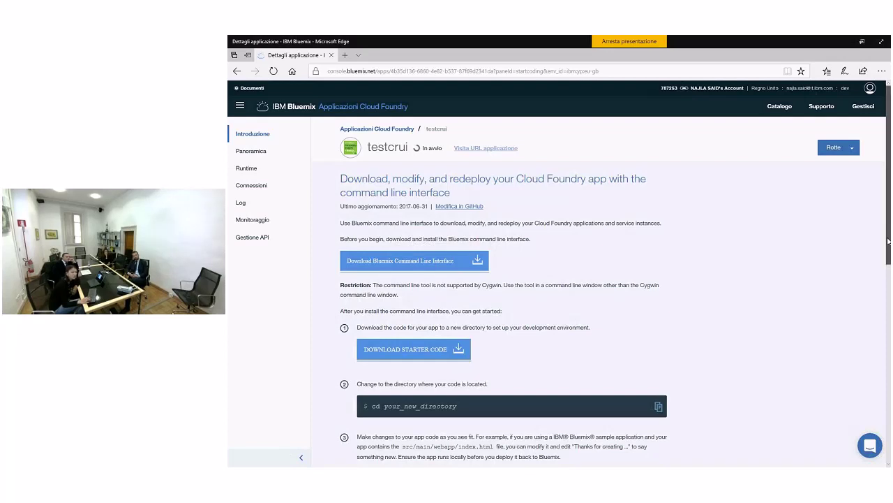
scroll(882, 246, "down", 1)
left_click_drag(885, 254, 864, 434)
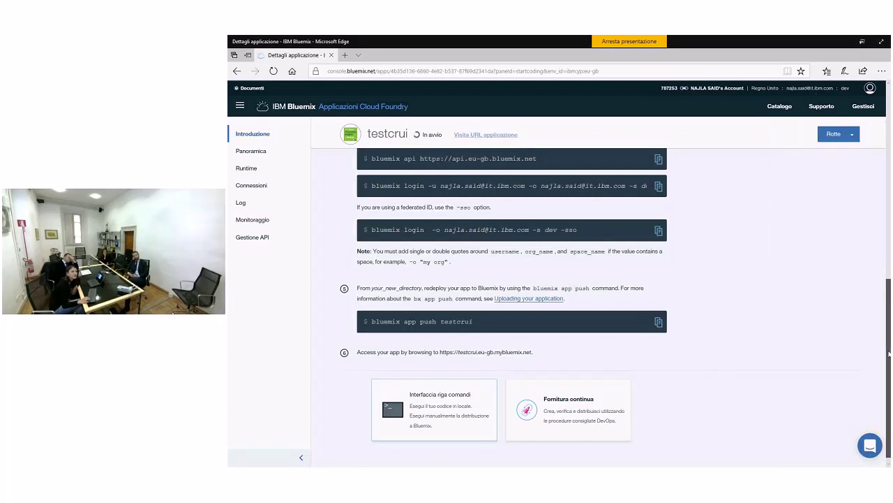
left_click_drag(889, 354, 889, 205)
scroll(497, 288, "up", 1)
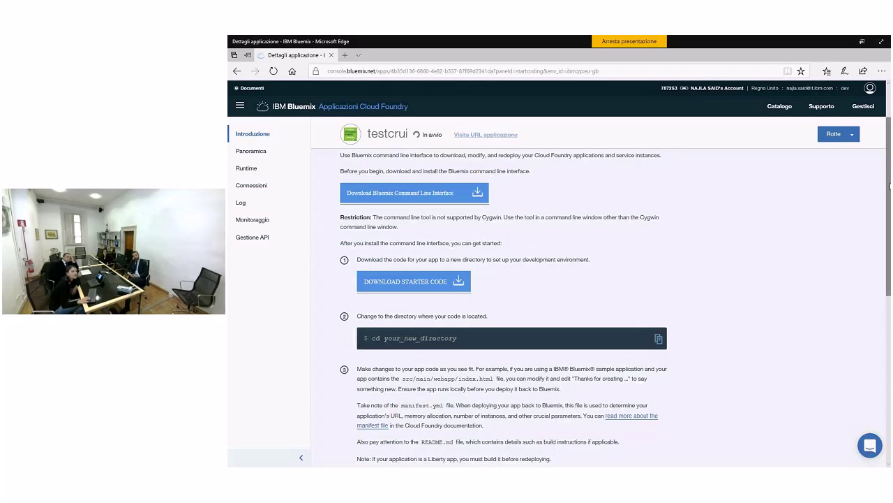
scroll(614, 286, "up", 1)
scroll(460, 209, "up", 2)
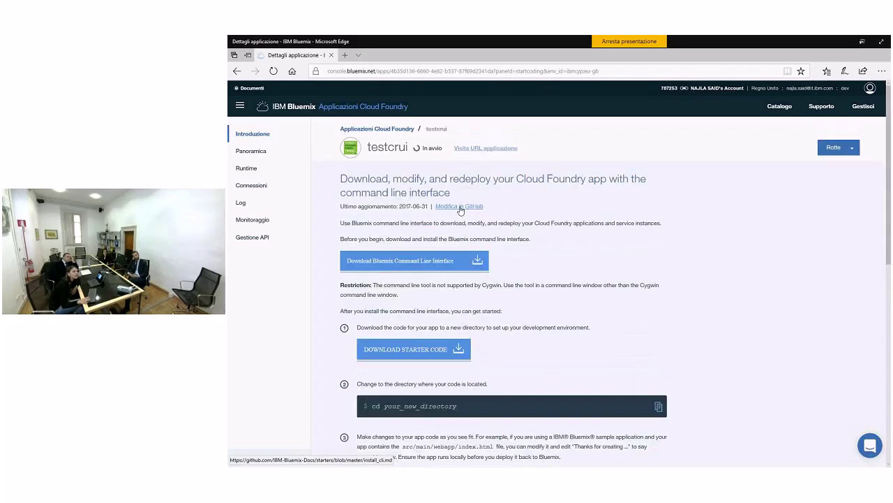
Open install_cli.md on GitHub via 'Modifica in GitHub', then return to the app details tab
left_click(460, 207)
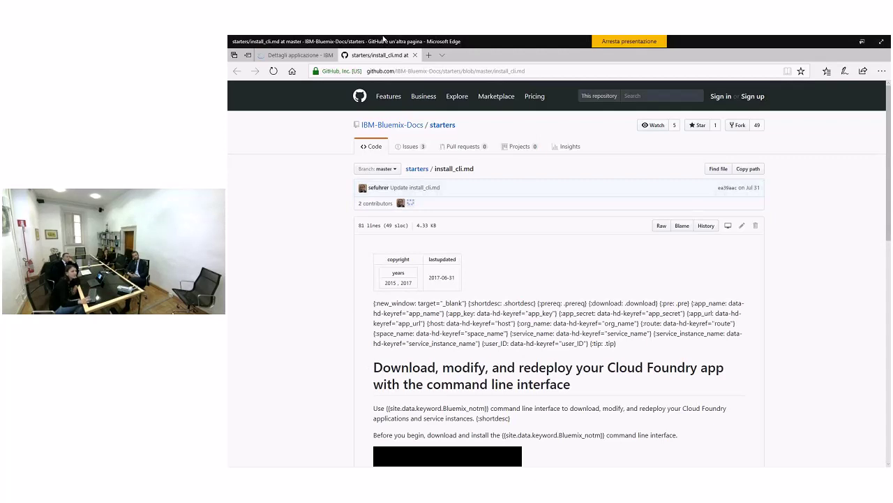
left_click(280, 55)
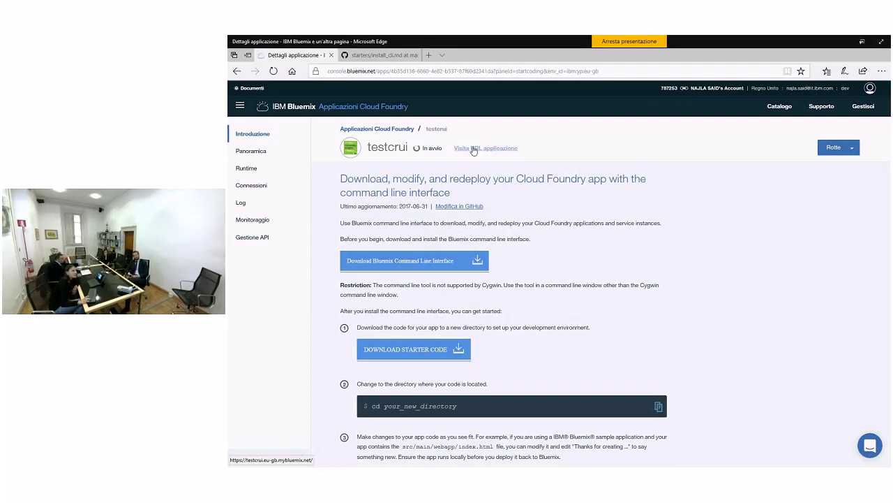
Review testcrui's overview: 1 instance, 512 MB, the Personality Insights connection and 0,00 $ runtime cost
left_click(252, 154)
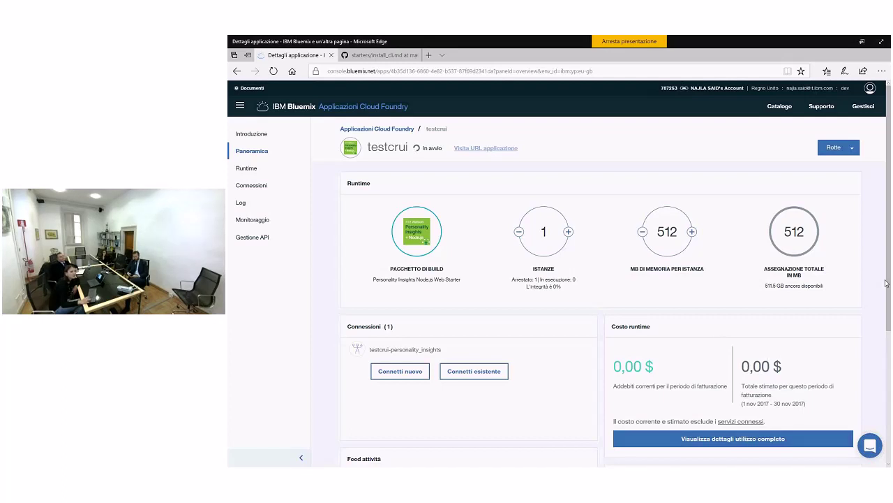
left_click_drag(886, 283, 884, 370)
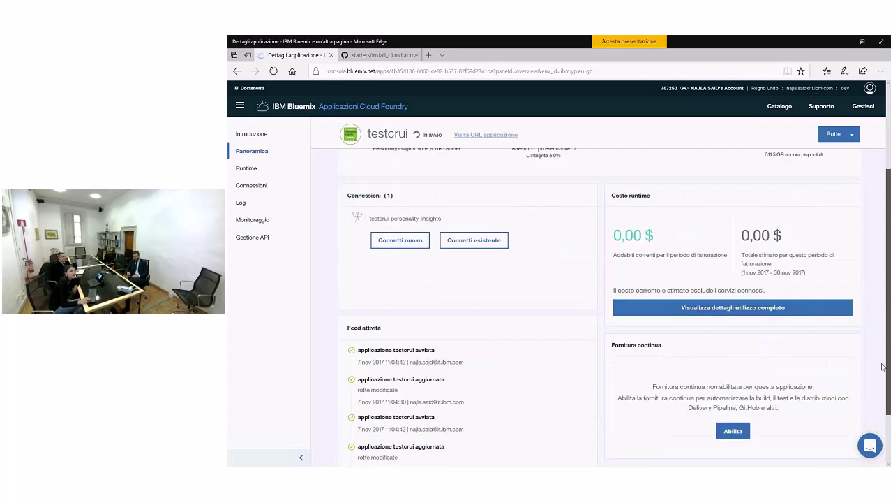
scroll(483, 217, "up", 3)
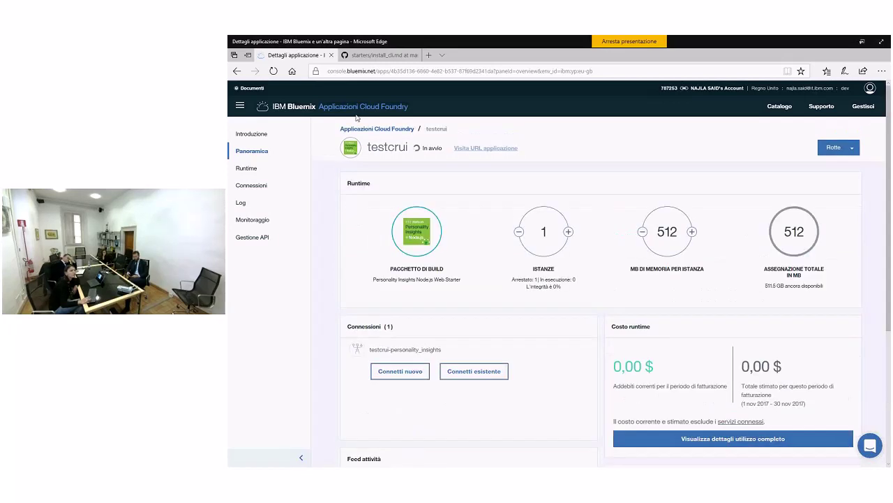
Check testcrui's availability monitoring, then view its log of API creation and STG staging entries
left_click(250, 220)
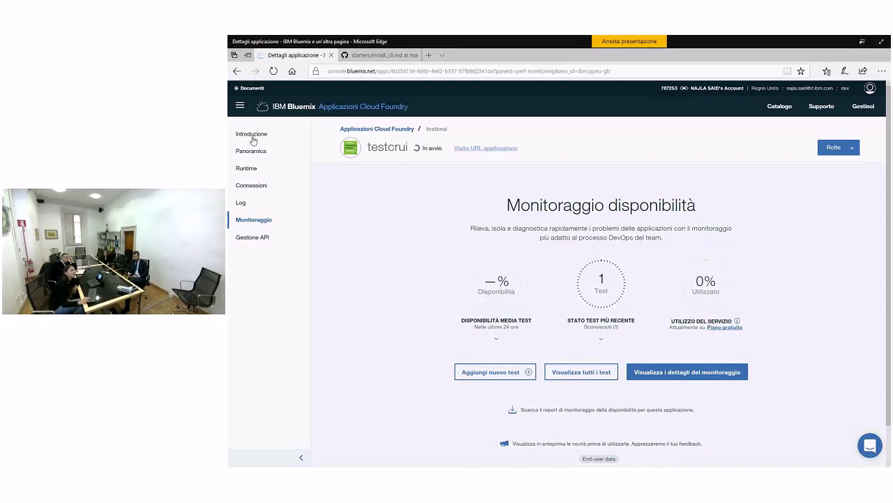
left_click(253, 139)
left_click(237, 204)
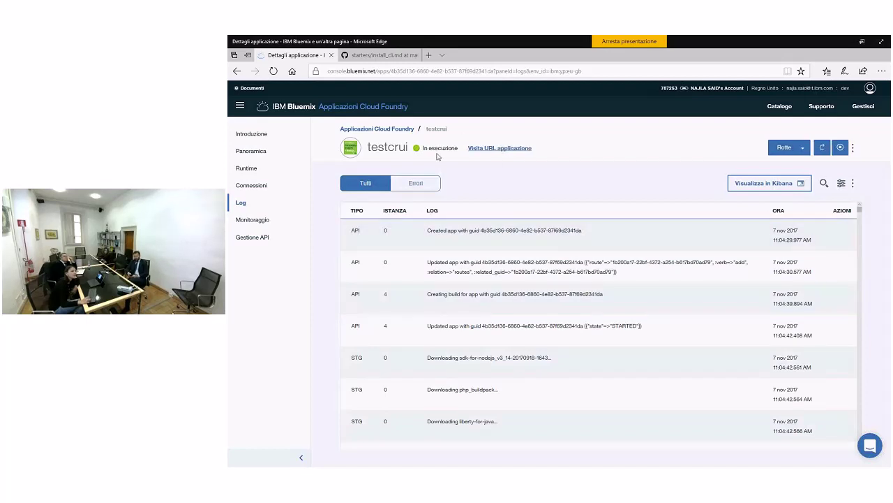
left_click(491, 149)
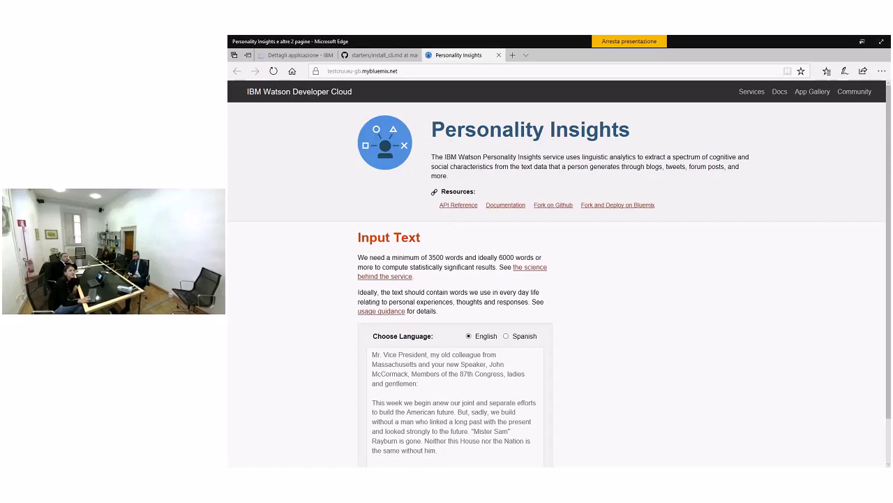
scroll(880, 241, "down", 1)
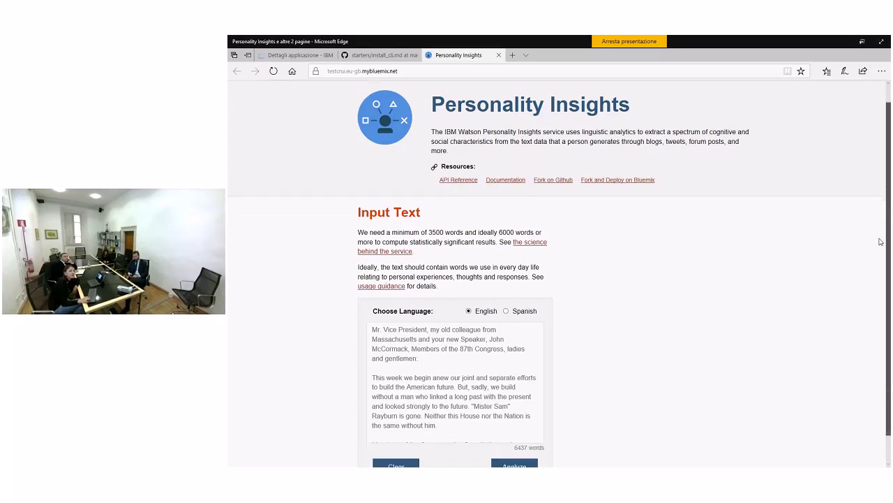
scroll(880, 242, "down", 1)
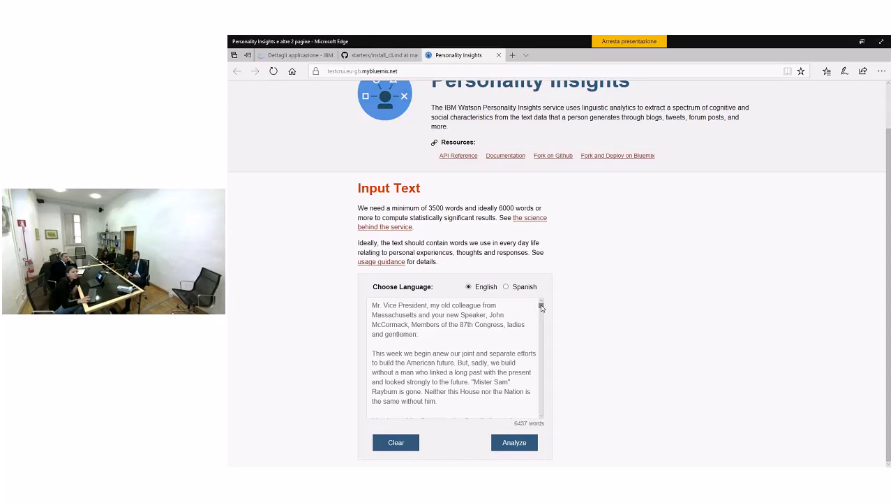
scroll(536, 308, "down", 5)
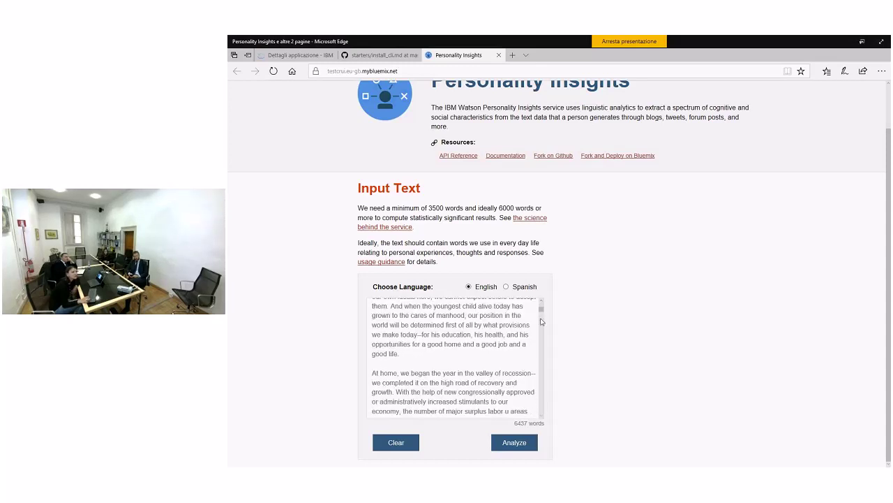
scroll(542, 318, "down", 5)
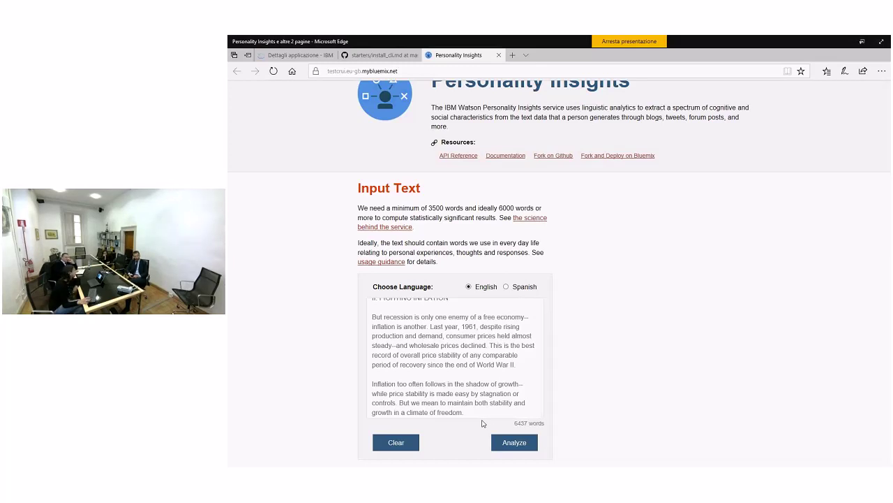
Analyze the sample speech to get the summary and traits: Apertura 96%, Scrupolosità 93%, Estroversione 30%
left_click(515, 442)
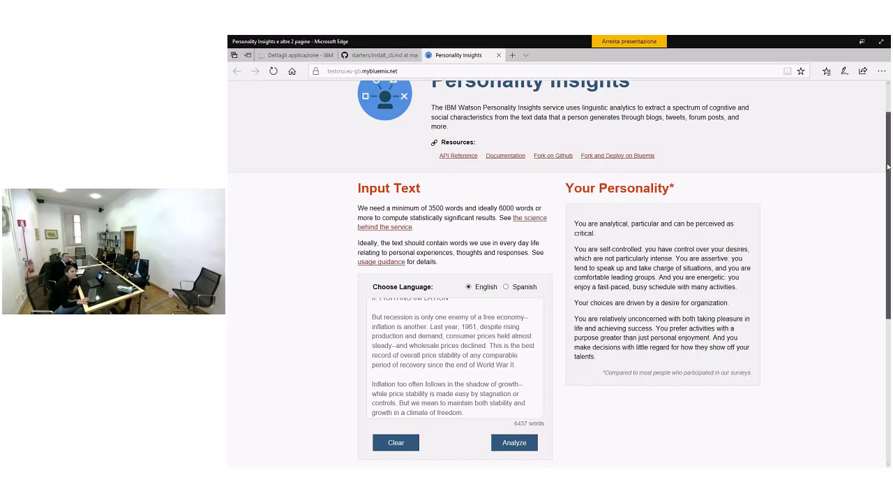
left_click_drag(889, 166, 879, 218)
scroll(439, 257, "down", 2)
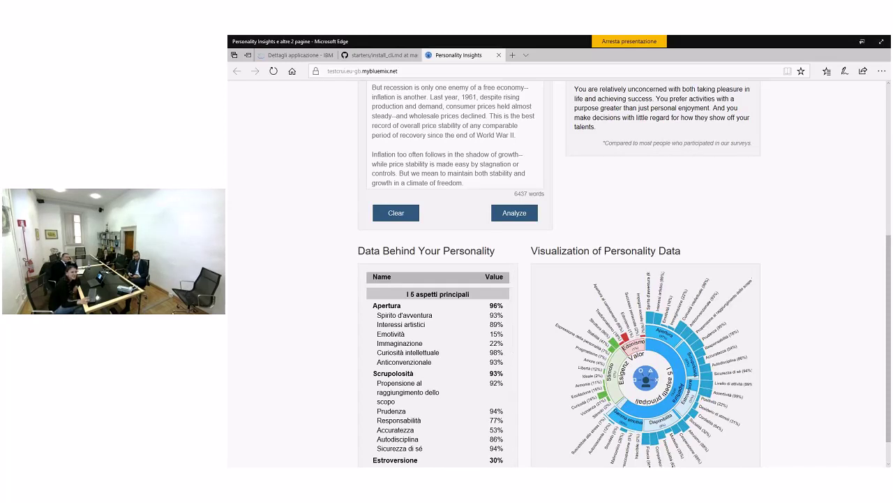
left_click_drag(889, 301, 889, 328)
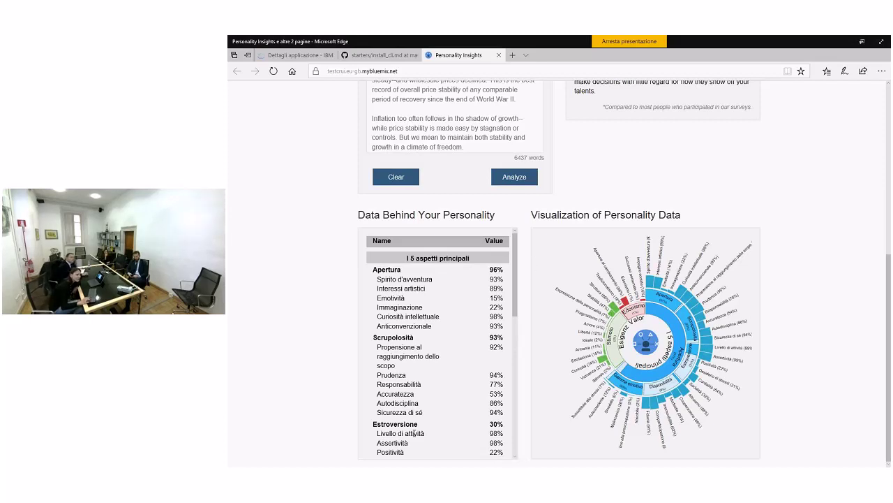
Read the trait descriptions on the sunburst chart segments, then scroll back to the top
mouse_move(675, 338)
mouse_move(660, 281)
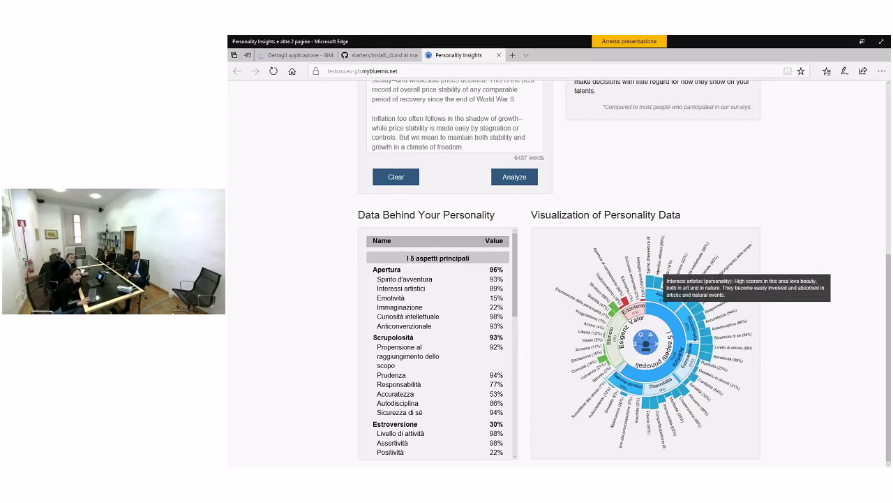
mouse_move(718, 338)
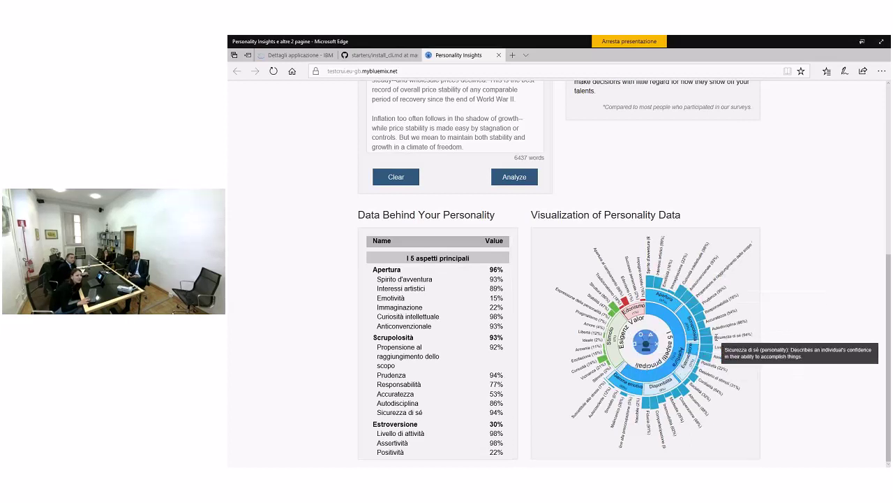
mouse_move(631, 391)
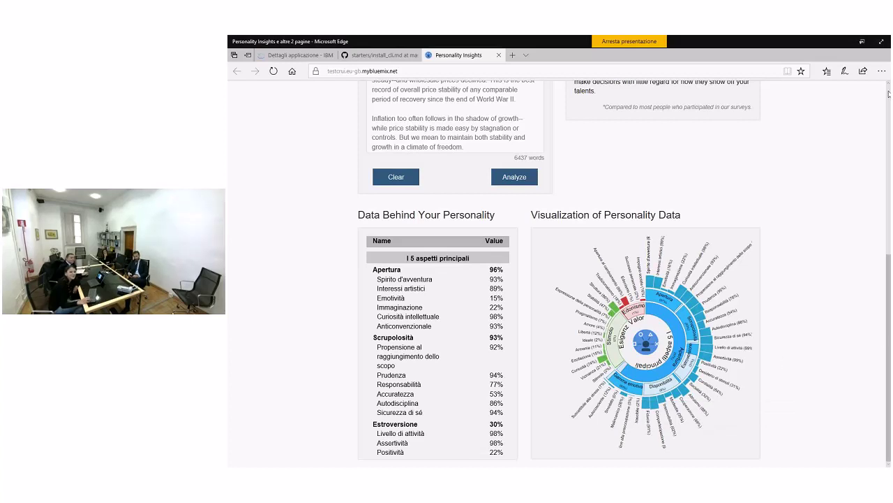
scroll(889, 93, "up", 1)
scroll(888, 93, "up", 5)
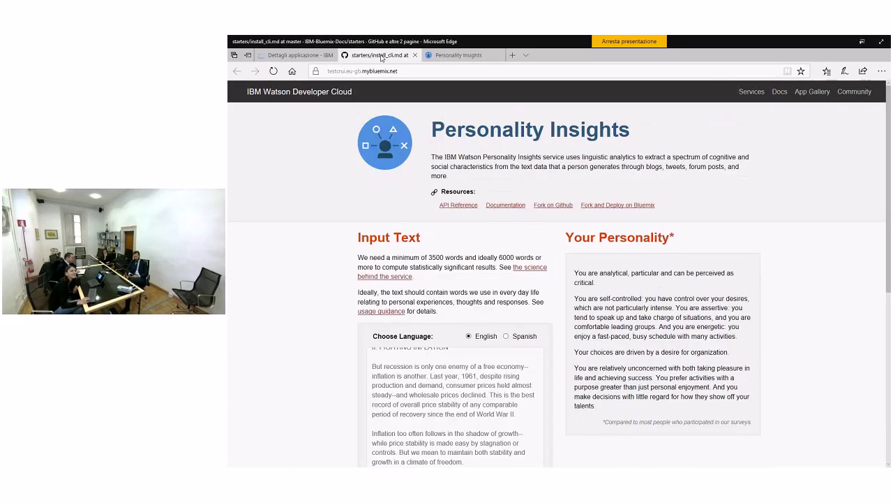
Back in the testcrui console, go to the app overview and choose Connetti nuovo
left_click(318, 55)
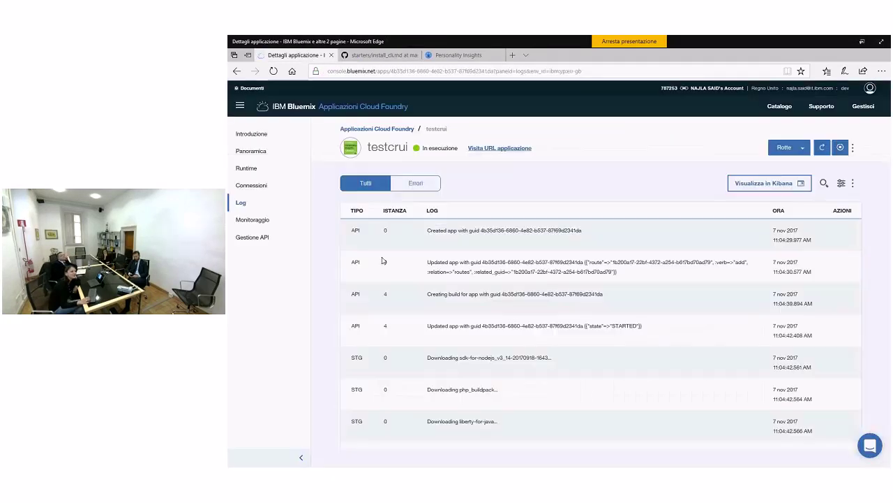
left_click(249, 135)
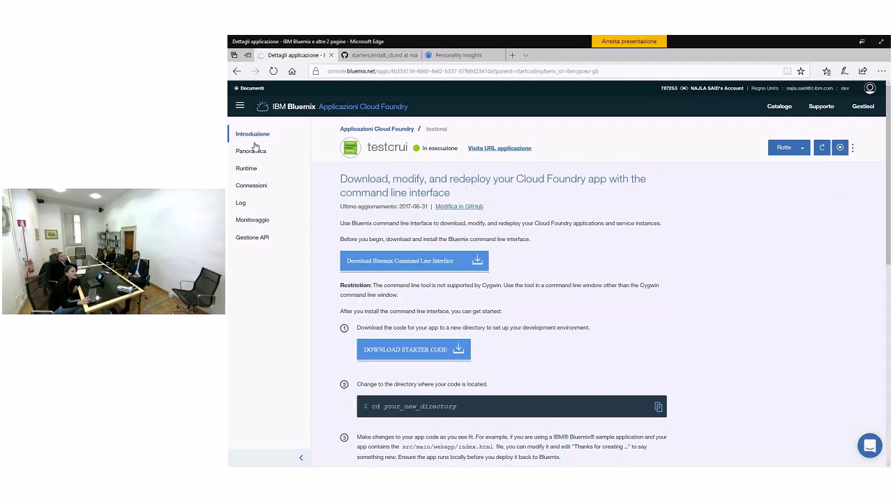
left_click(256, 152)
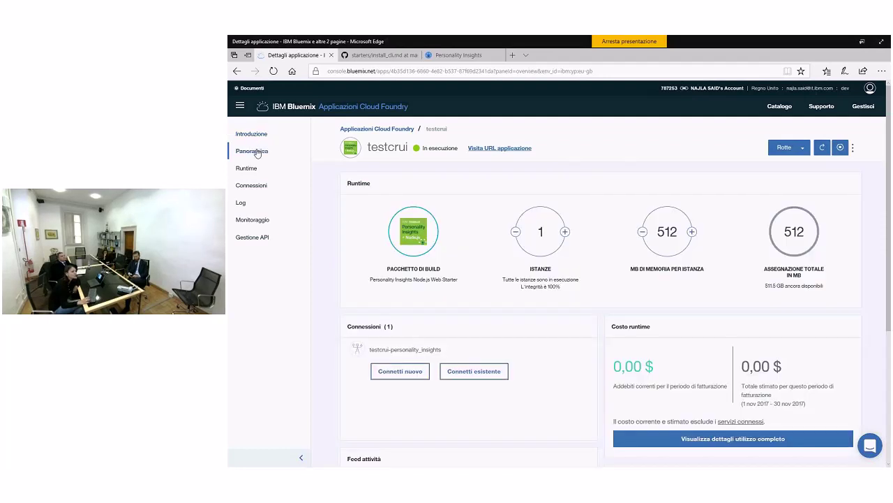
left_click(407, 372)
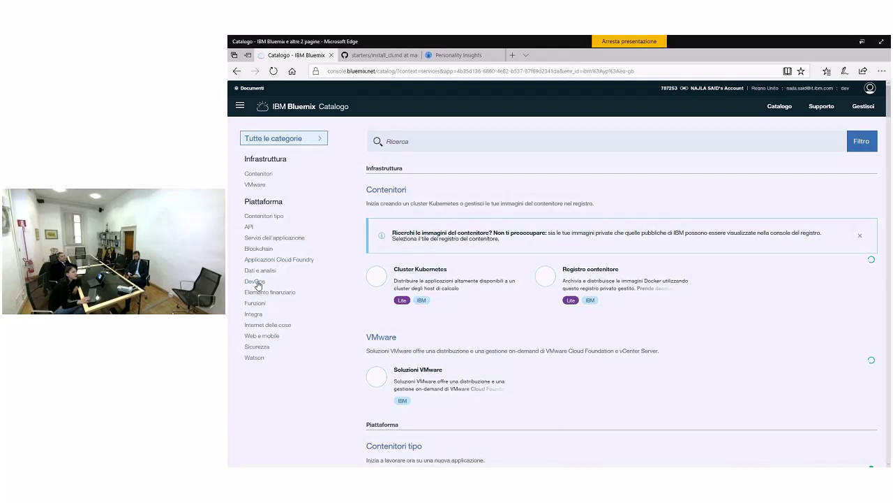
Filter the catalogue to DevOps and open Auto-Scaling, showing the free gratuito plan for testcrui
left_click(256, 282)
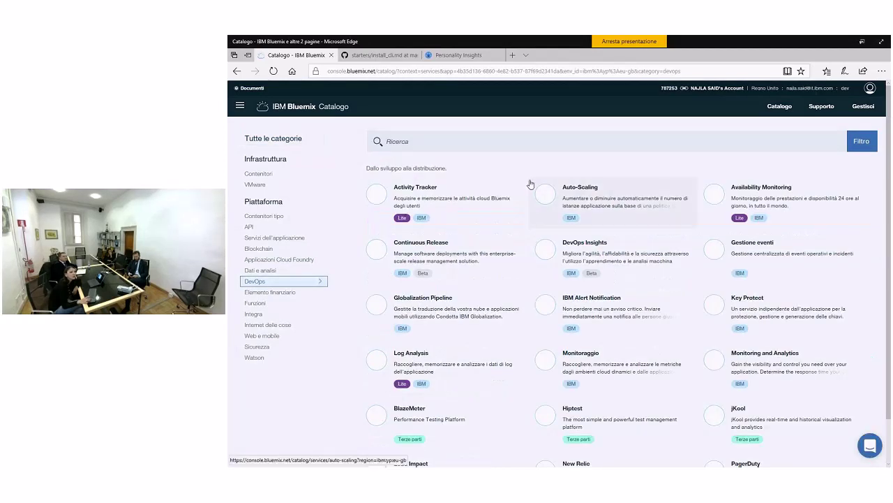
left_click(627, 195)
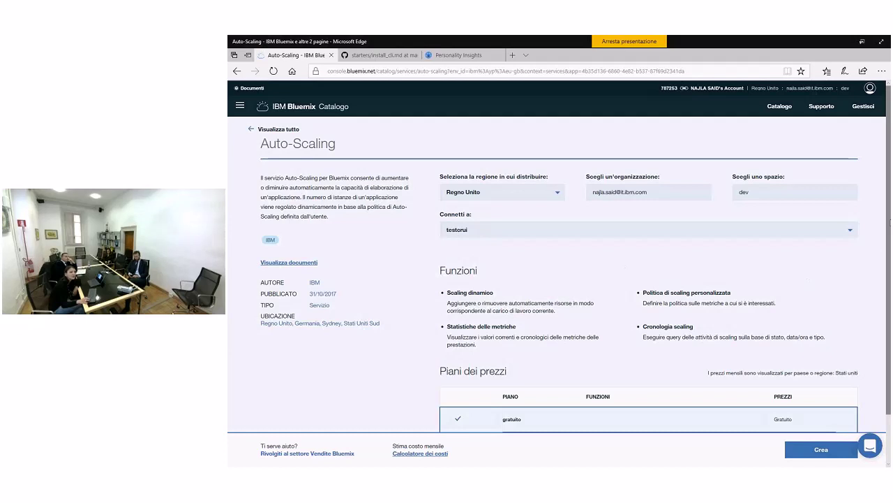
left_click_drag(889, 222, 889, 229)
scroll(594, 379, "down", 1)
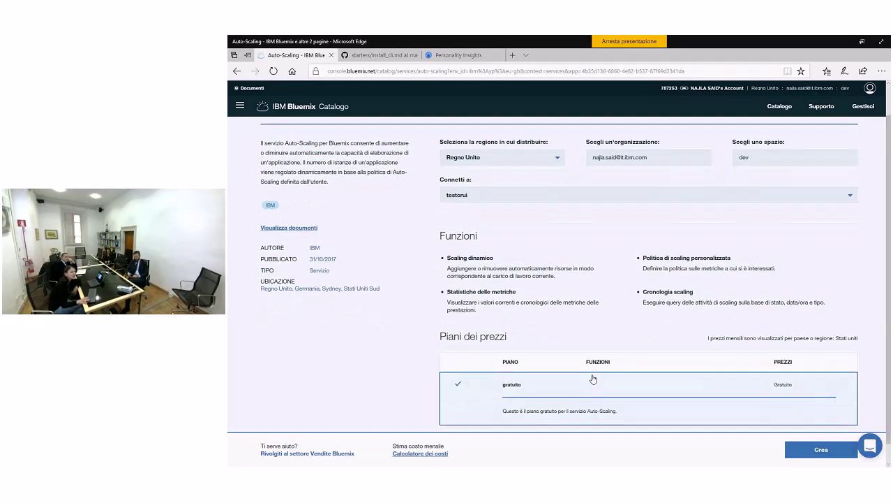
Create the Auto-Scaling-2e service for testcrui, restage the app, and open its log
left_click(830, 453)
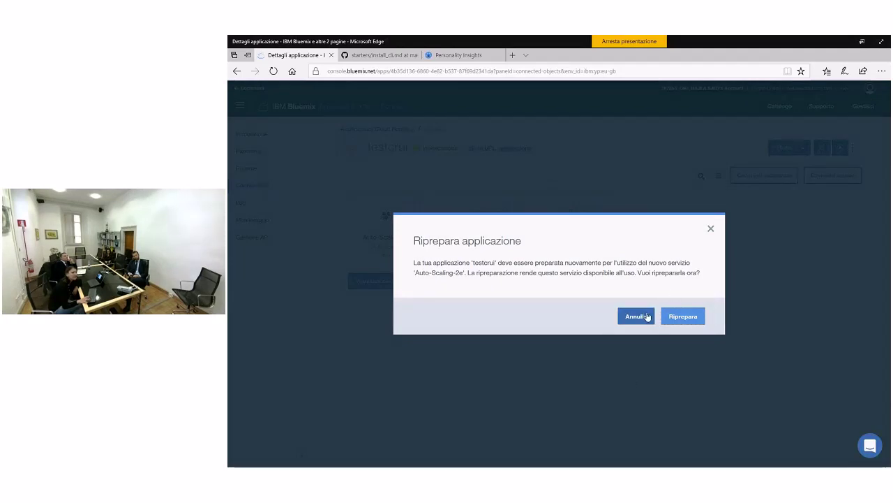
left_click(670, 318)
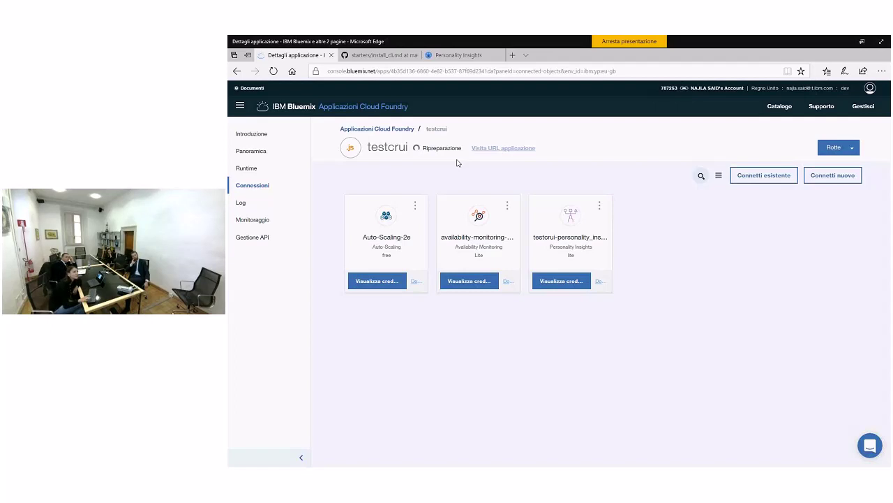
left_click(242, 204)
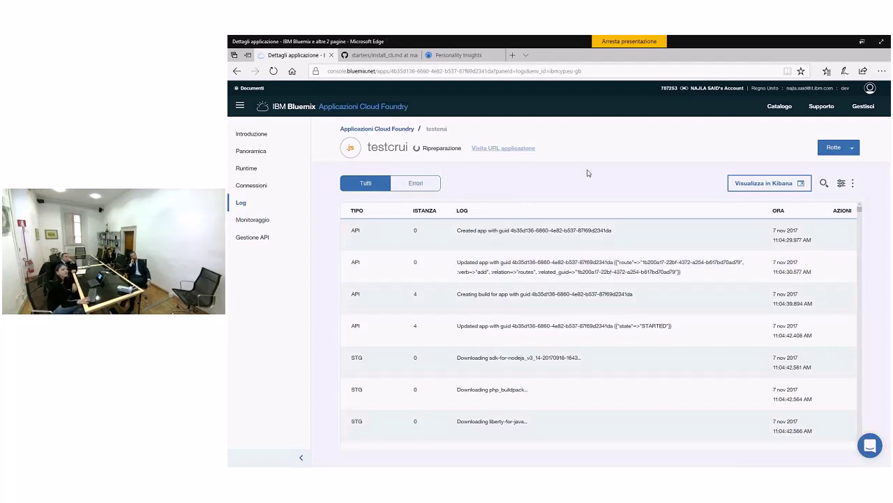
Glance at testcrui's monitoring page, then return to its log while the app restages
left_click(288, 228)
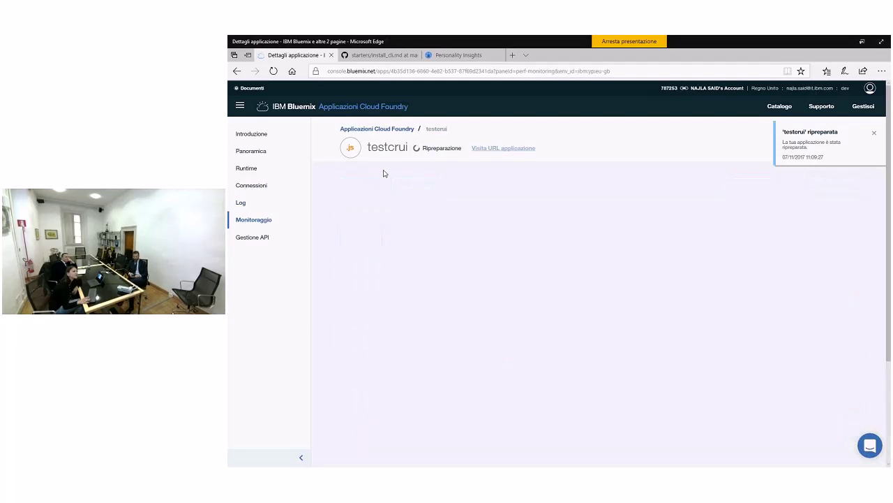
left_click(242, 203)
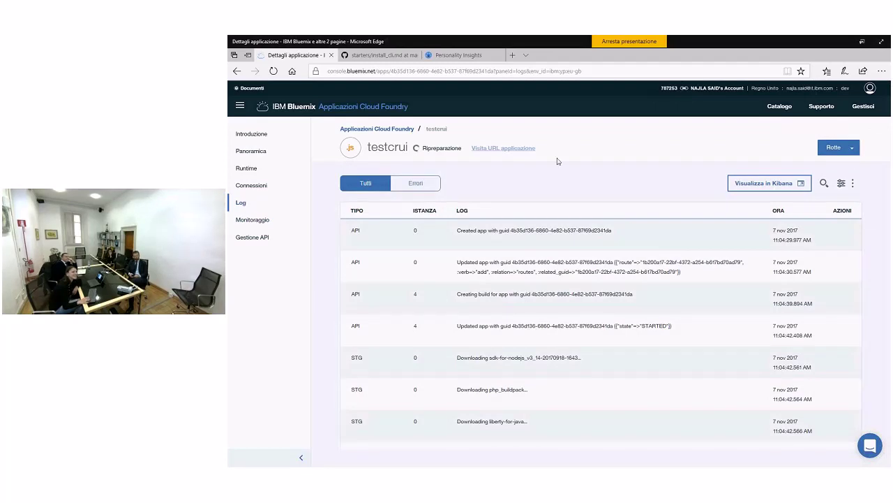
Reload the Personality Insights app tab, getting a 404 during restaging, then return to the console log
left_click(481, 55)
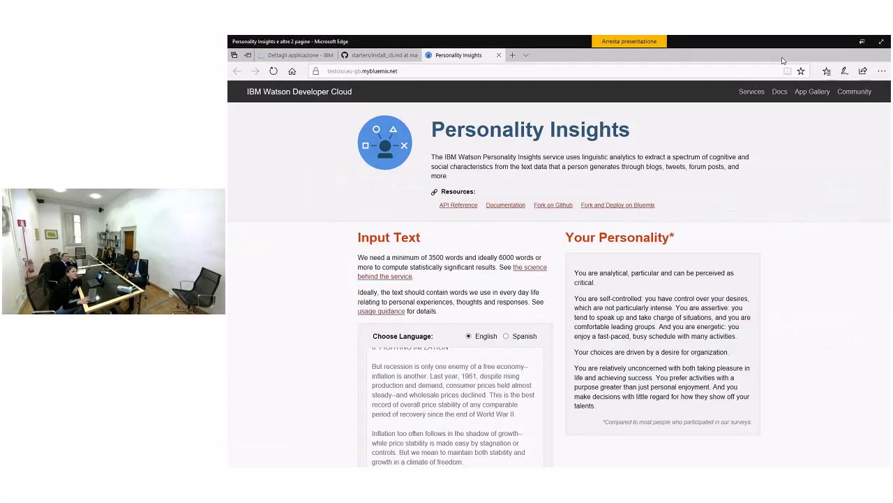
left_click(273, 72)
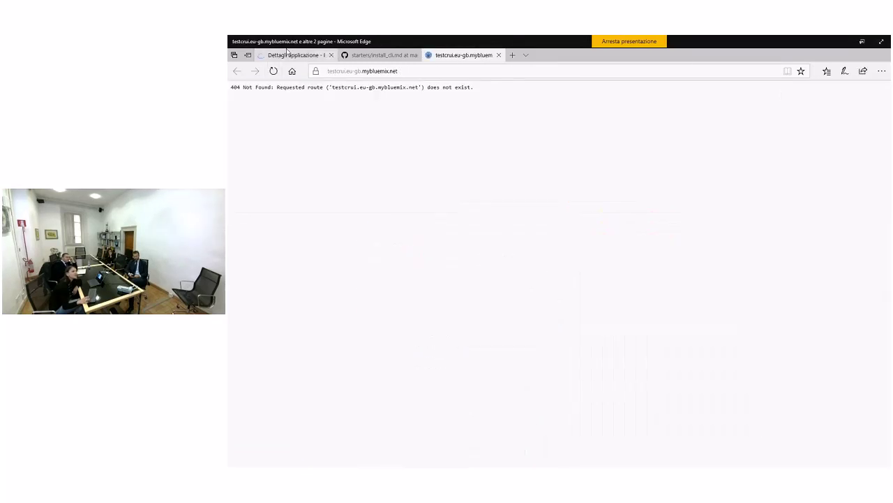
left_click(292, 58)
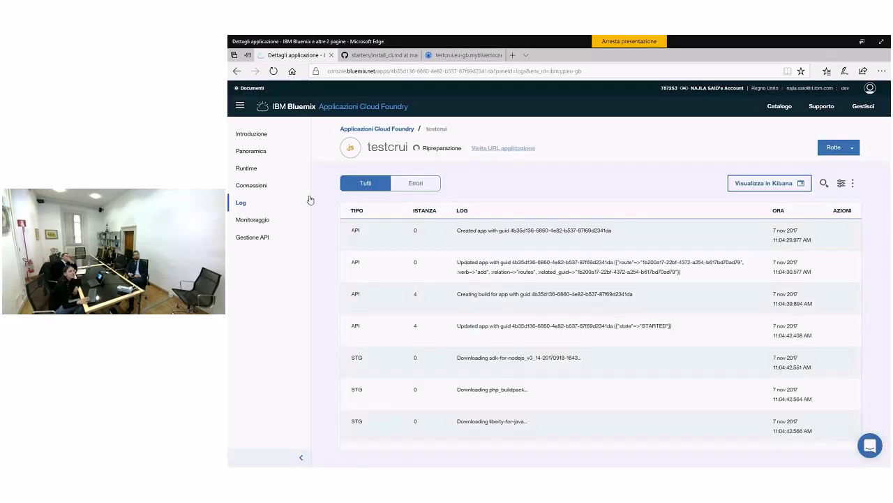
Open Auto-Scaling-2e from the Connessioni list on testcrui's overview
left_click(255, 151)
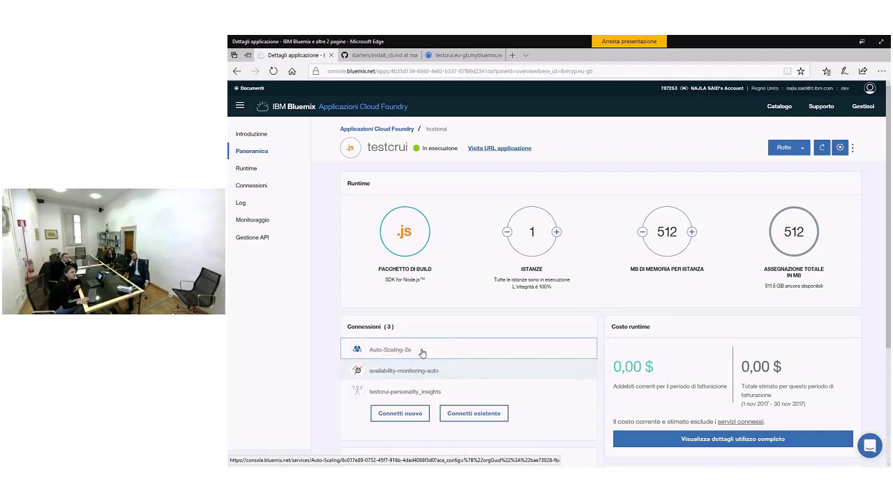
left_click(422, 351)
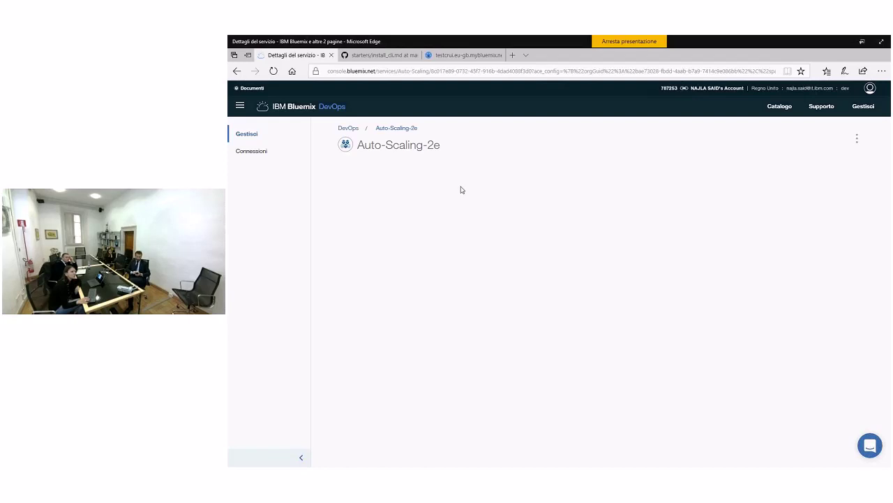
Refresh the app tab and the Auto-Scaling-2e page, then go back to testcrui's overview
left_click(488, 55)
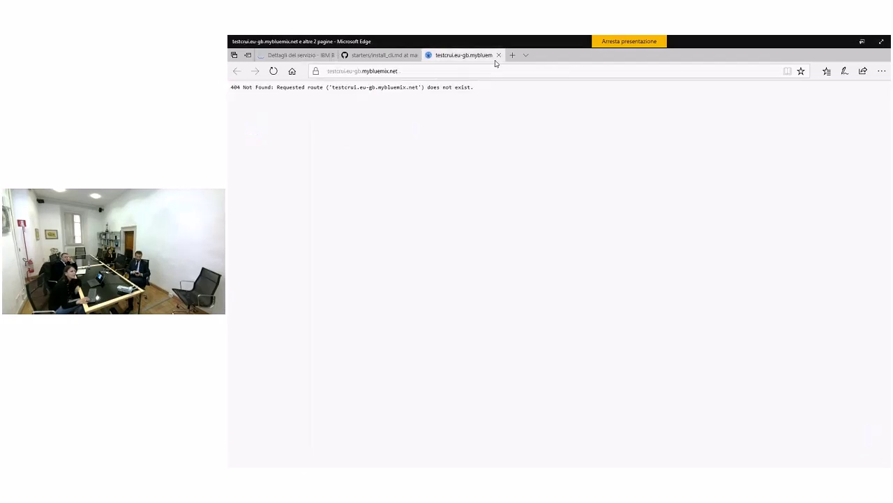
left_click(273, 72)
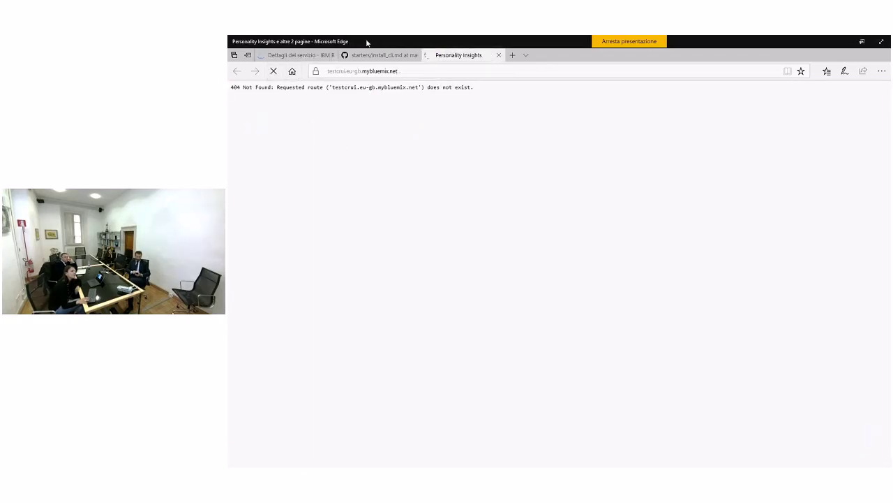
left_click(327, 54)
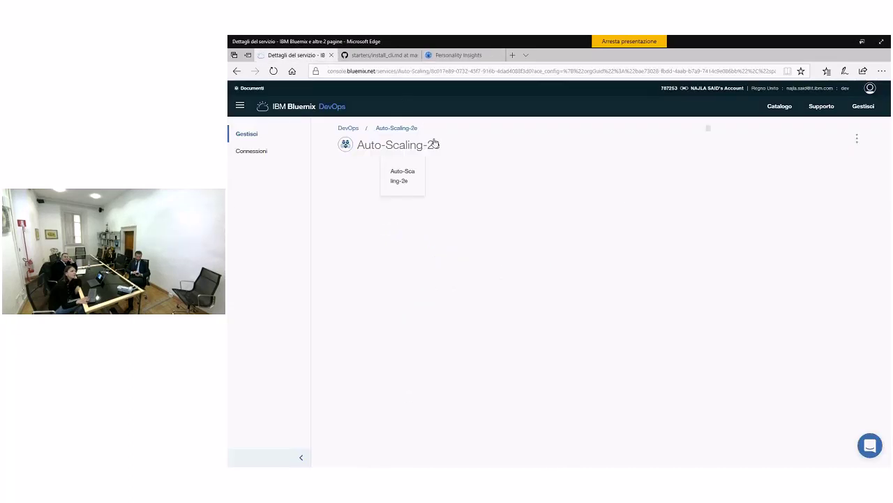
left_click(274, 73)
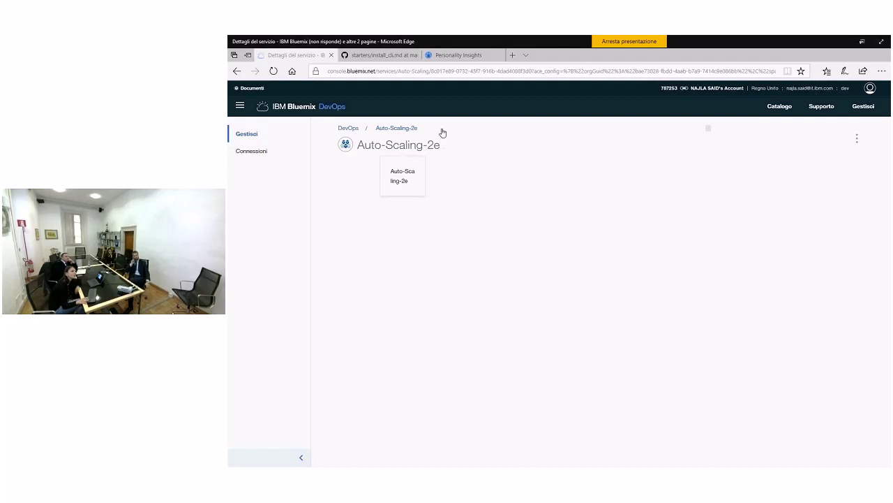
mouse_move(469, 56)
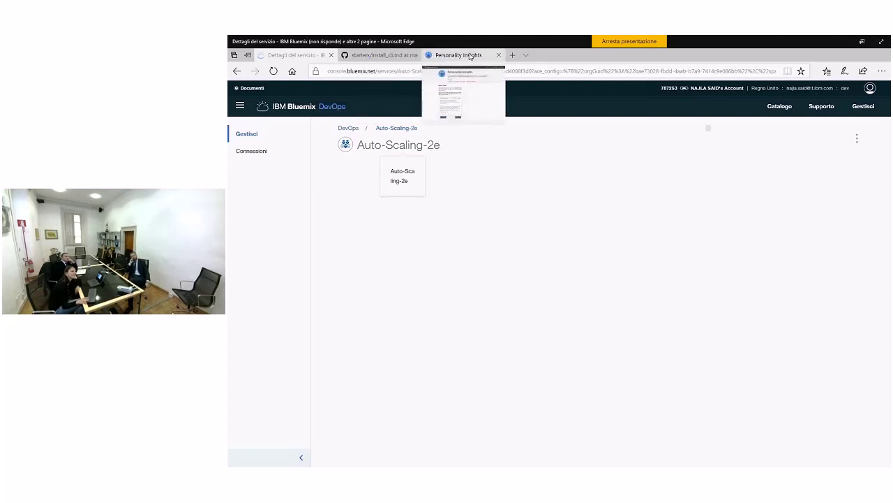
left_click(242, 73)
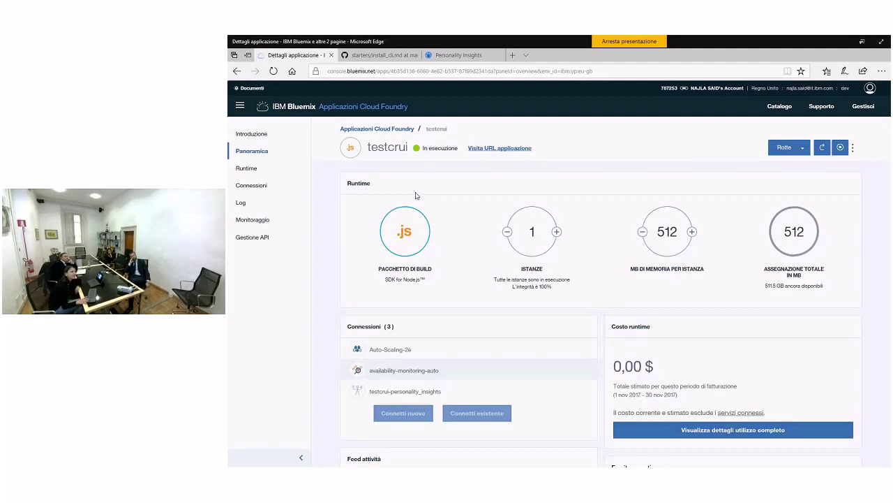
left_click(393, 350)
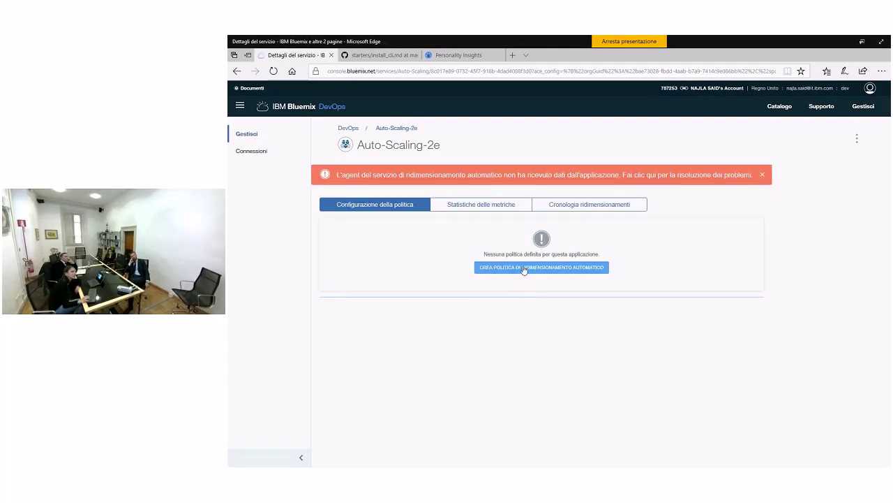
left_click(524, 268)
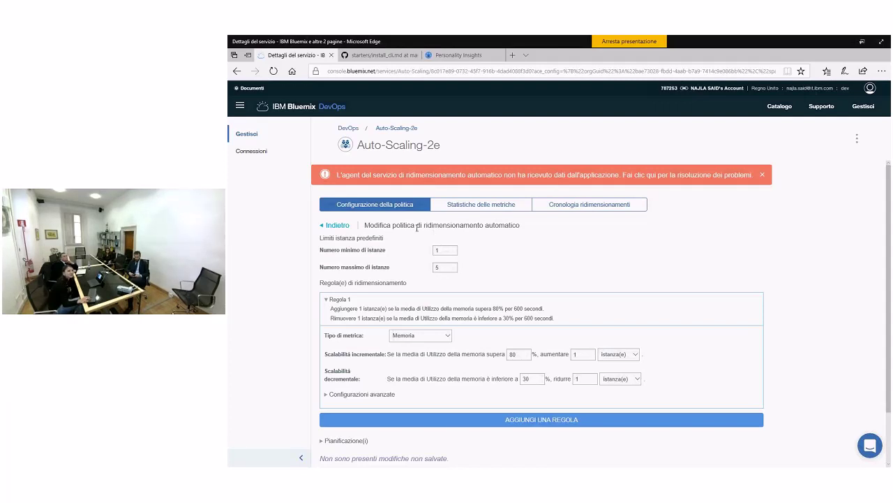
left_click(462, 205)
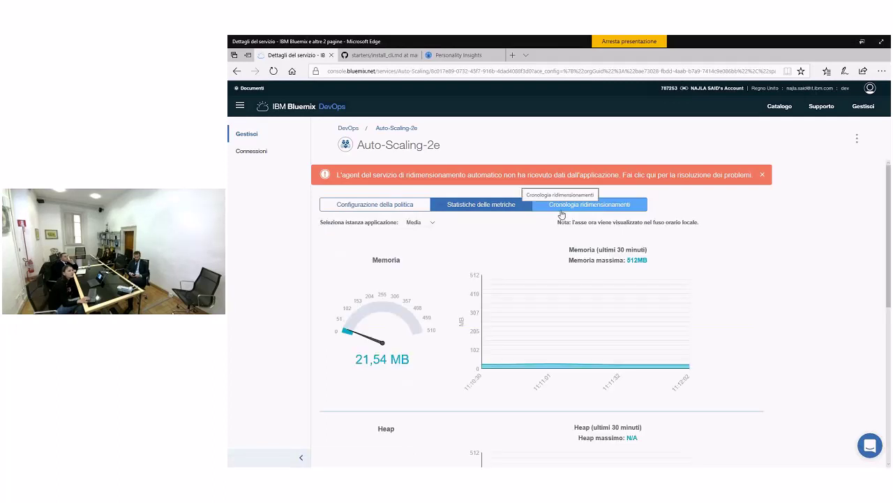
left_click(562, 206)
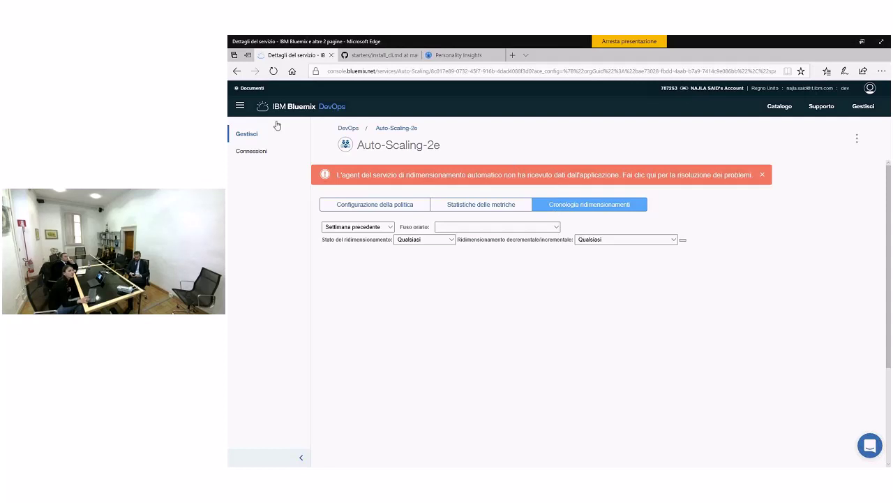
left_click(238, 71)
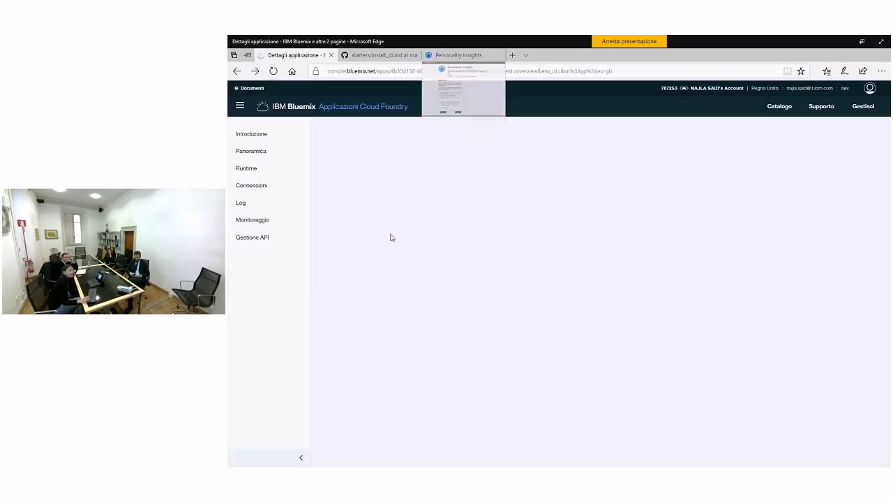
Open testcrui's availability monitoring and list all of its availability tests
left_click(267, 220)
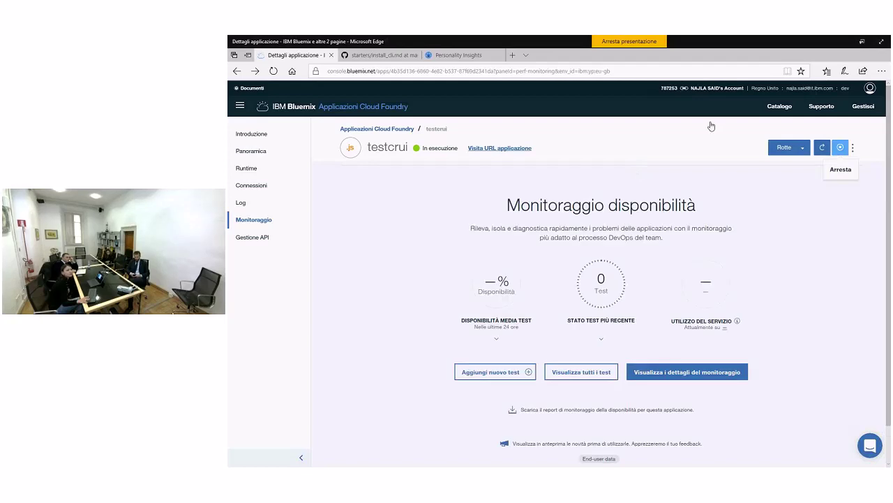
left_click(590, 371)
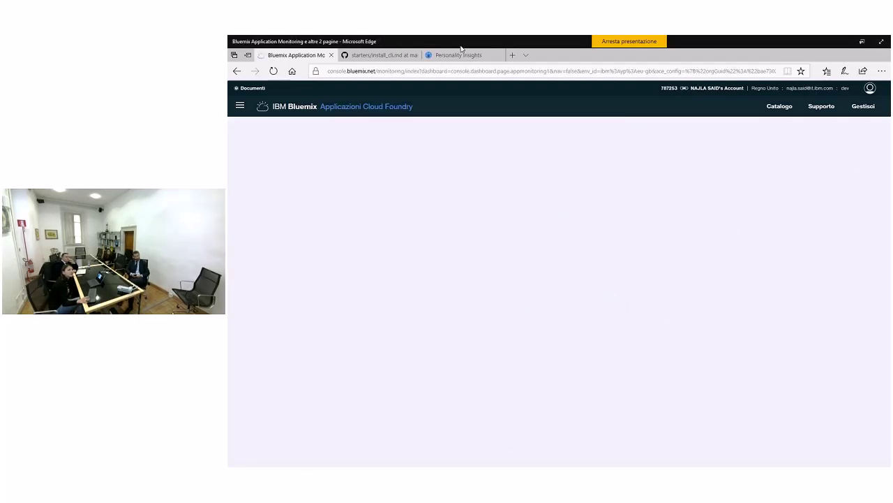
Review testcrui's availability test results at larger zoom, then bring up the GitHub install_cli.md guide
mouse_move(460, 56)
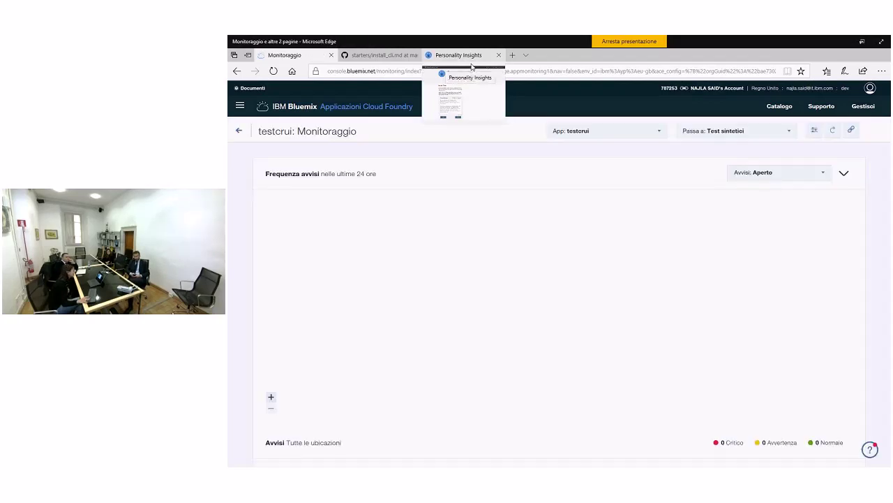
scroll(611, 251, "down", 6)
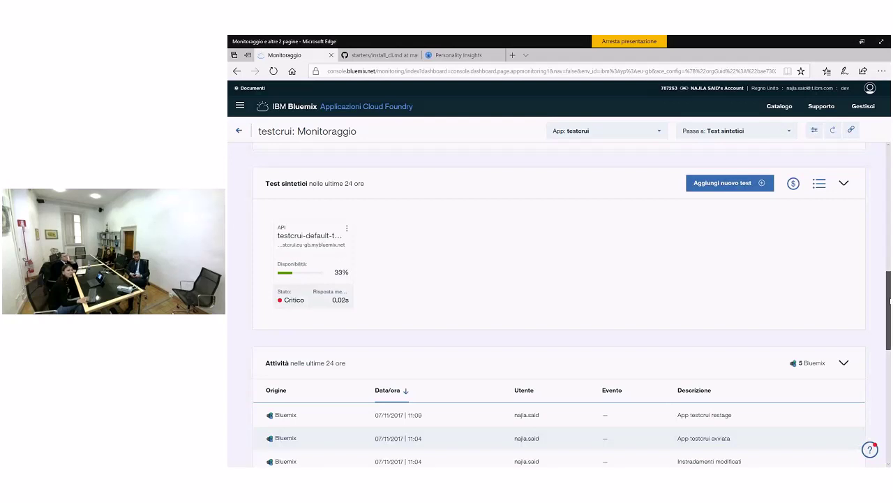
left_click_drag(890, 300, 868, 405)
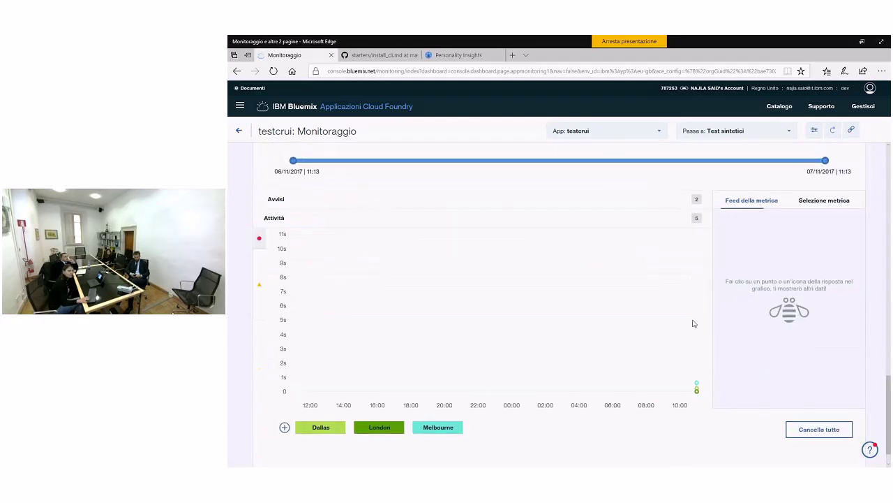
mouse_move(698, 387)
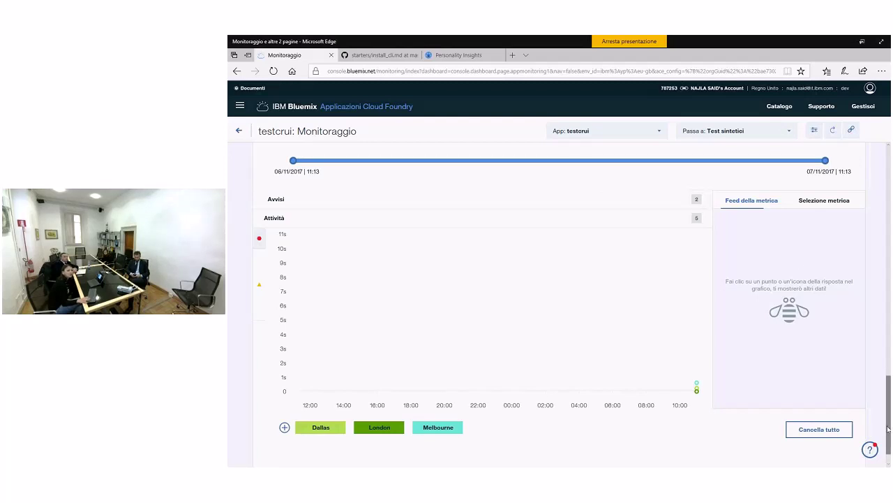
scroll(888, 428, "up", 5)
key("ctrl+plus")
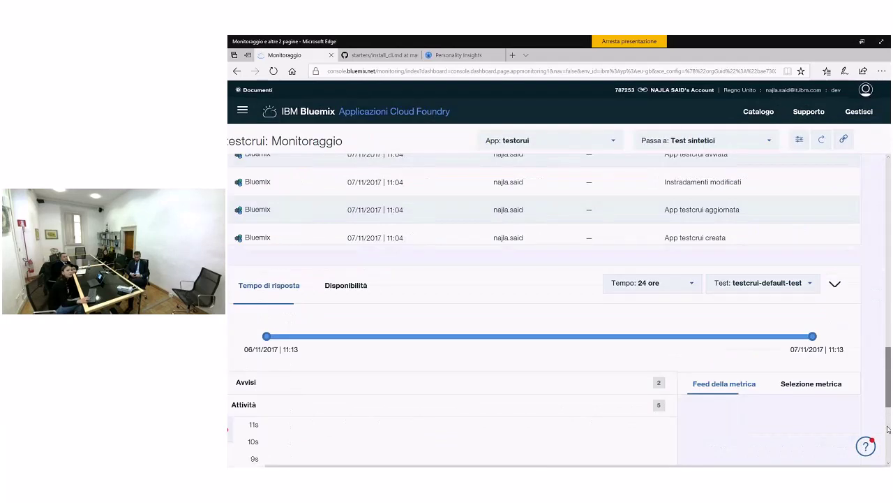
left_click_drag(890, 380, 844, 176)
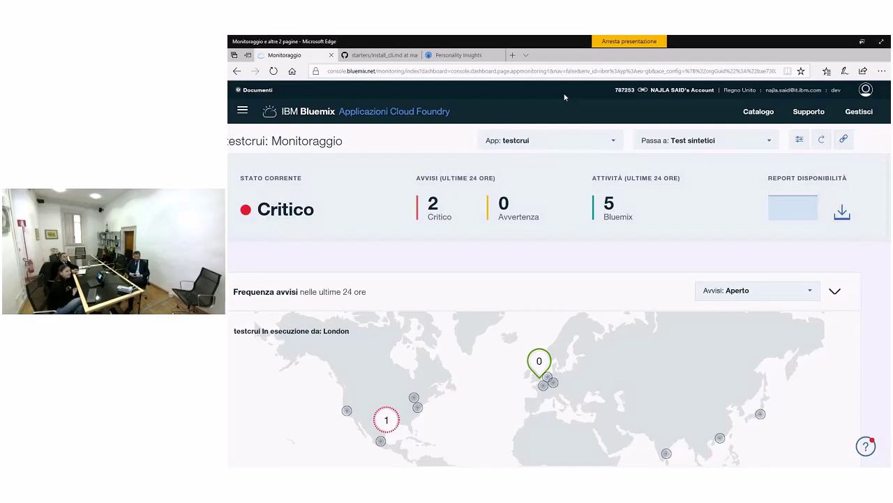
left_click(404, 55)
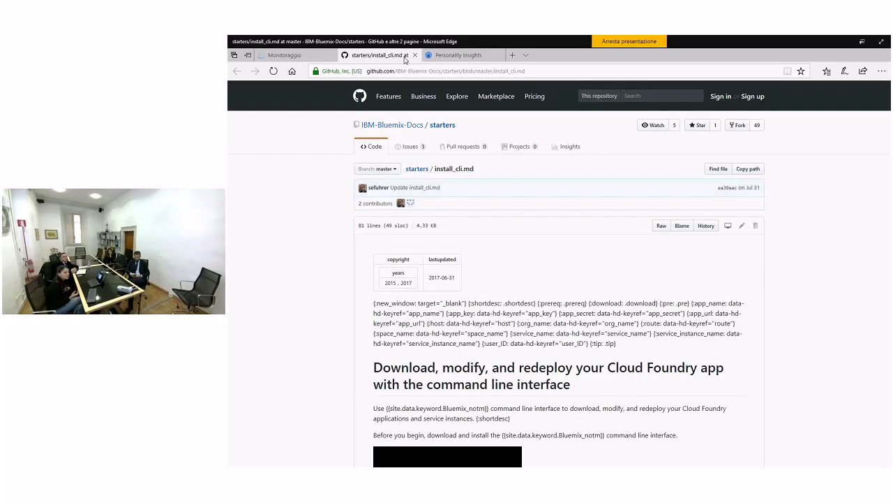
Leave the monitoring dashboard and show testcrui's overview with instances, memory and connections
left_click(285, 55)
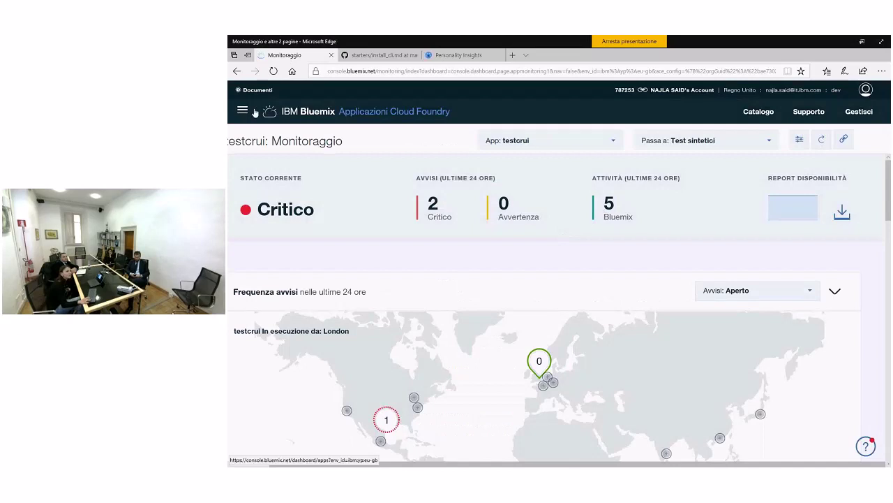
left_click(236, 71)
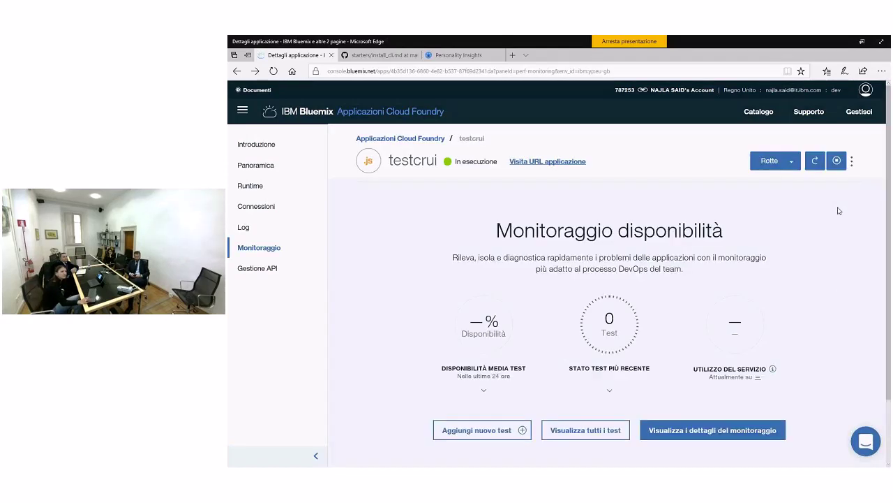
left_click(271, 174)
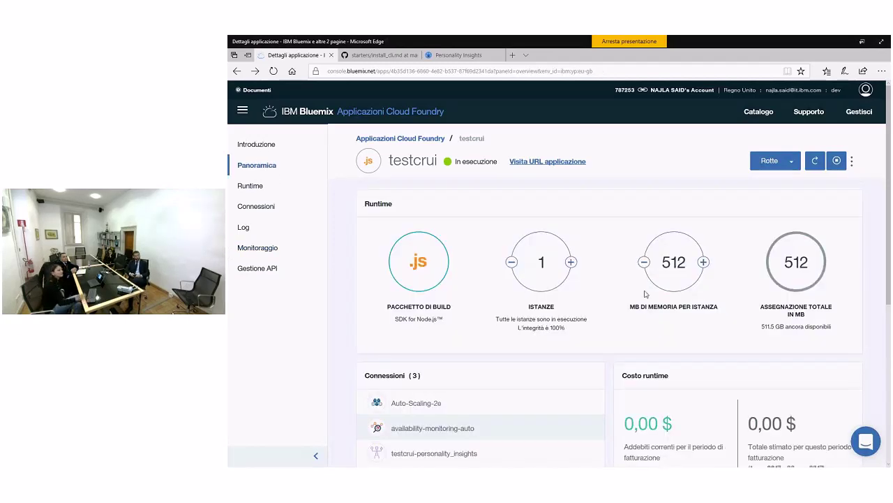